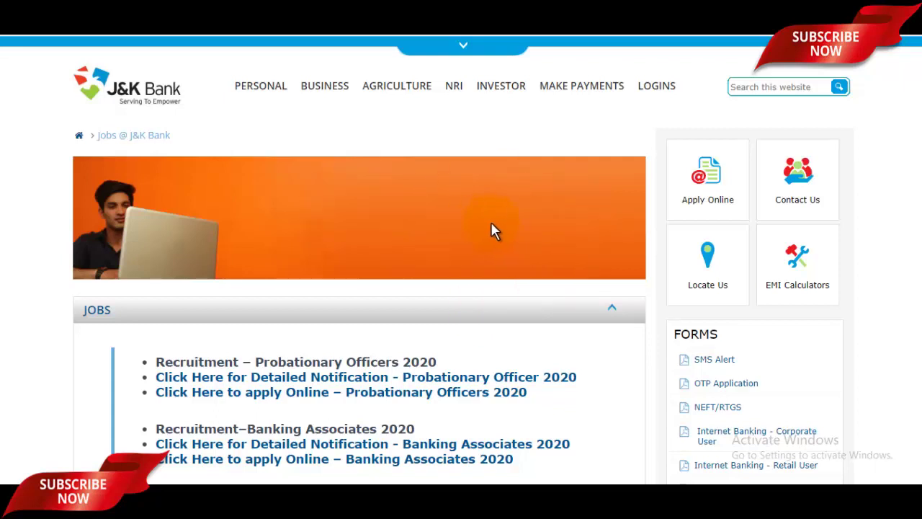
Step: Scroll down the Jobs @ J&K Bank page to the Banking Associates 2020 apply-online link
scroll(490, 224, "down", 2)
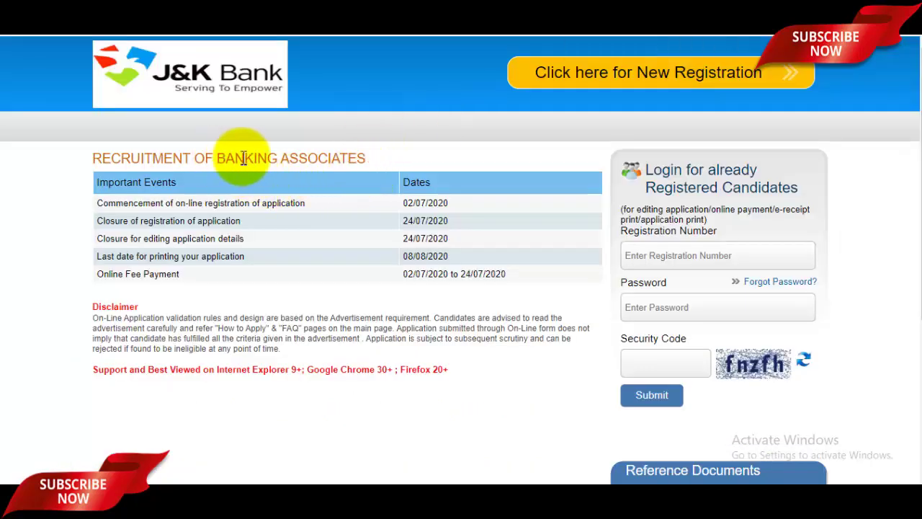
left_click_drag(216, 158, 308, 160)
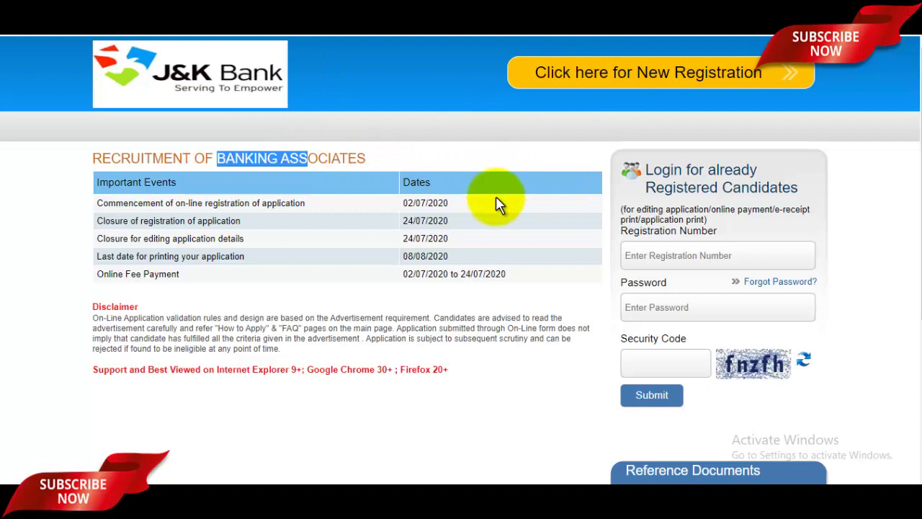
left_click(447, 167)
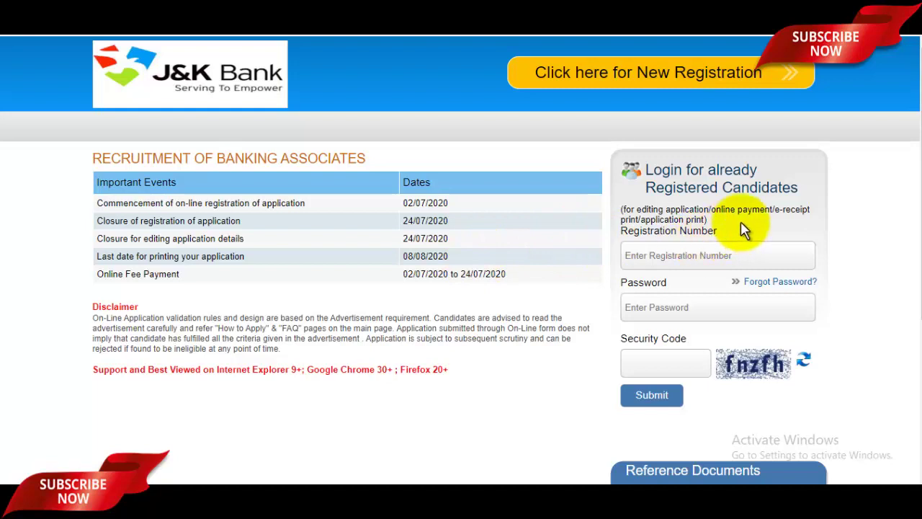
left_click(854, 131)
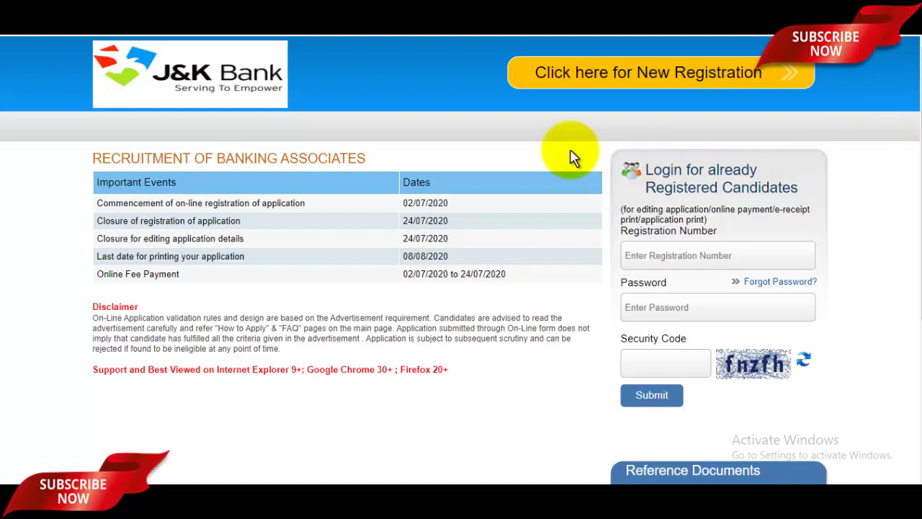
Step: Start a new candidate registration and dismiss the important-points notice to reach the form
left_click(641, 85)
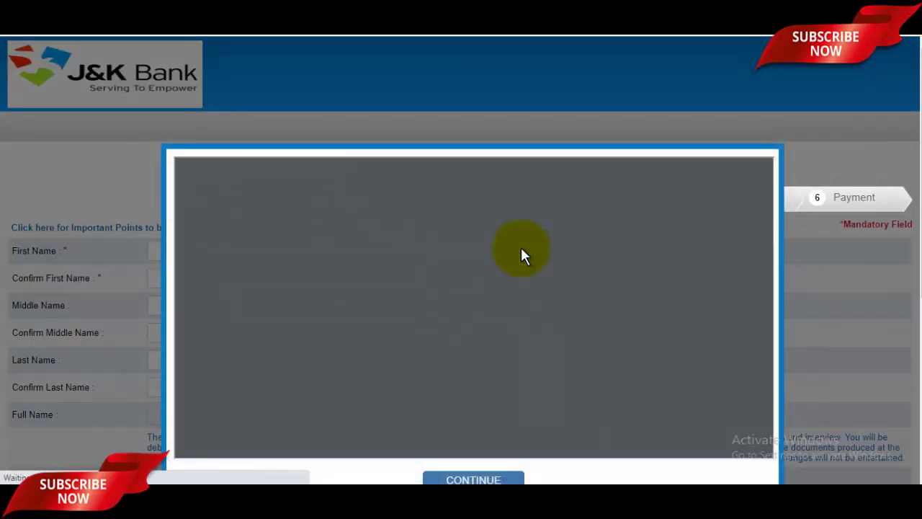
scroll(521, 247, "down", 2)
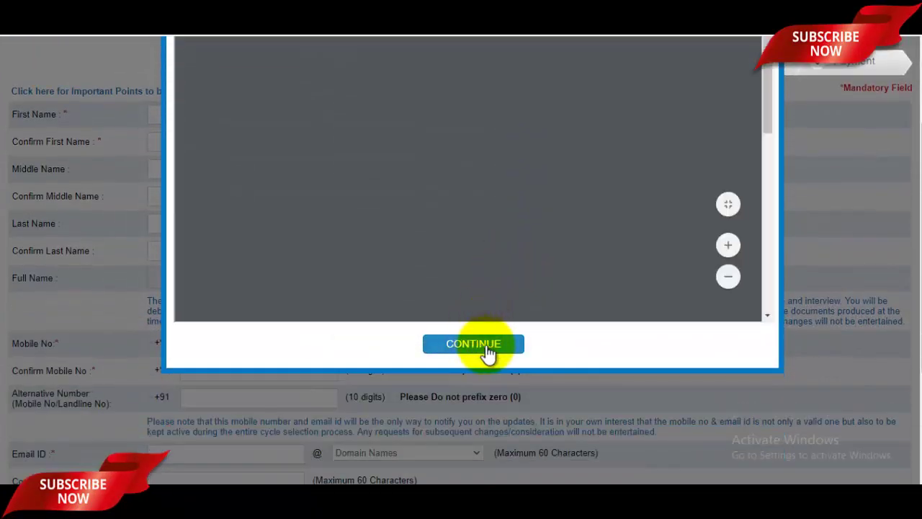
left_click(486, 346)
scroll(432, 324, "up", 2)
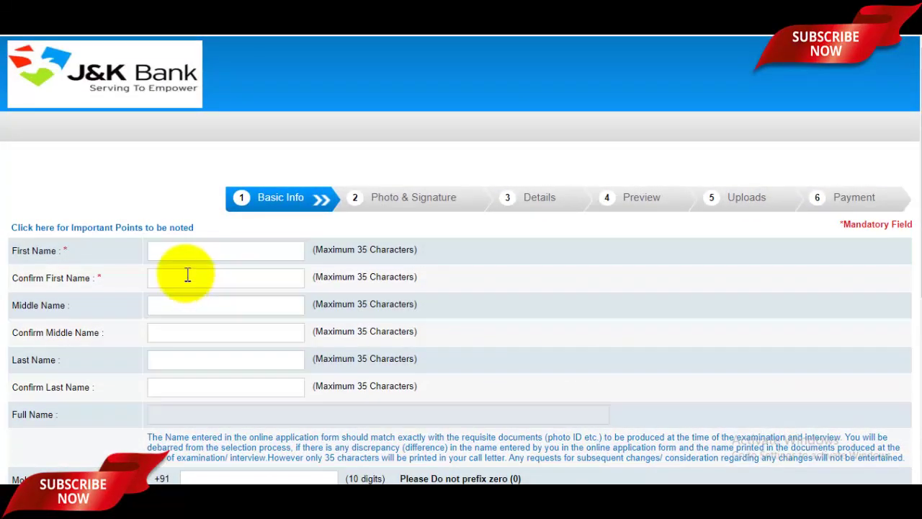
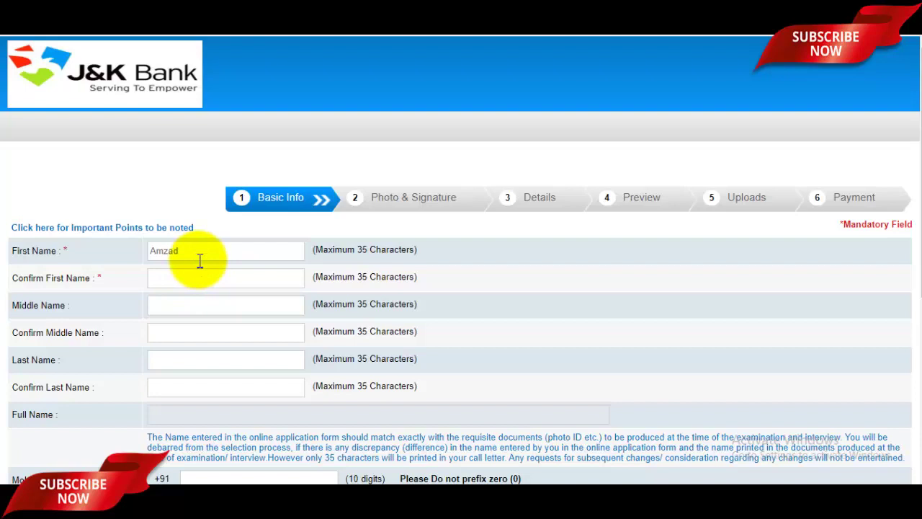
Step: Enter the candidate's first name and last name, each with its confirmation field
left_click(201, 274)
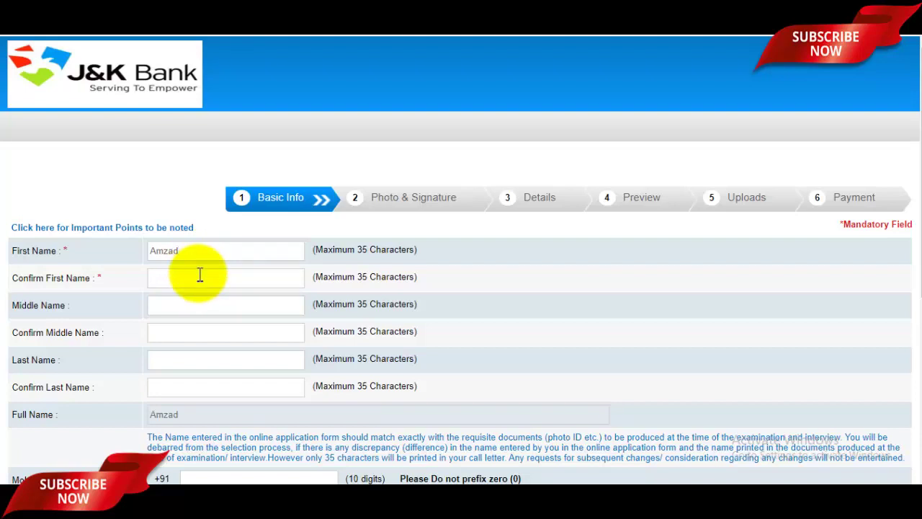
scroll(200, 275, "down", 1)
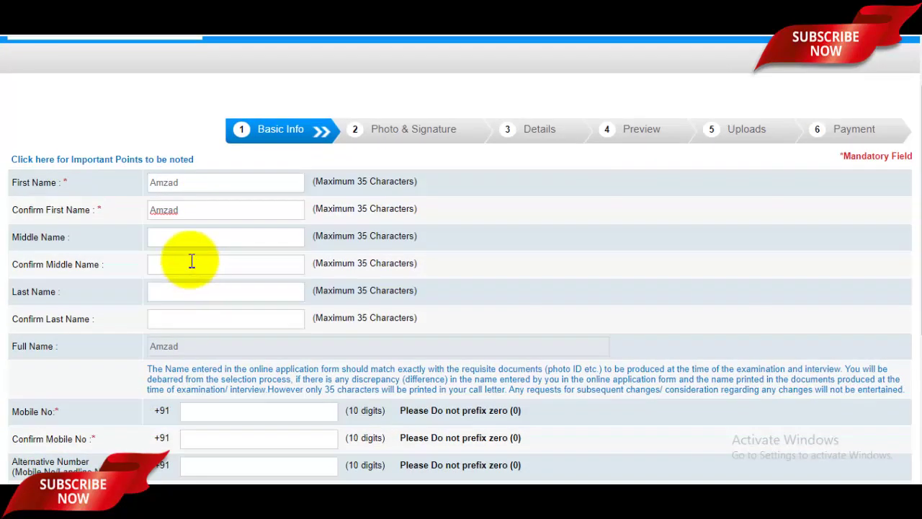
left_click(190, 246)
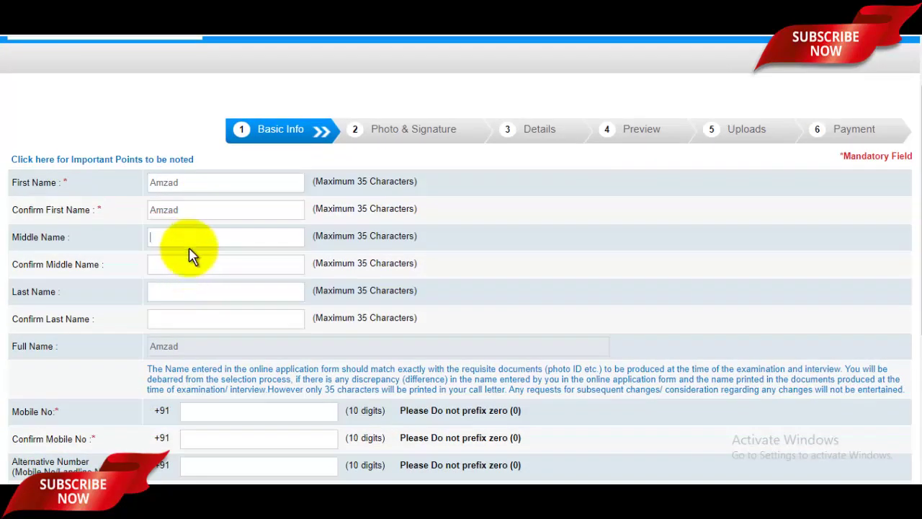
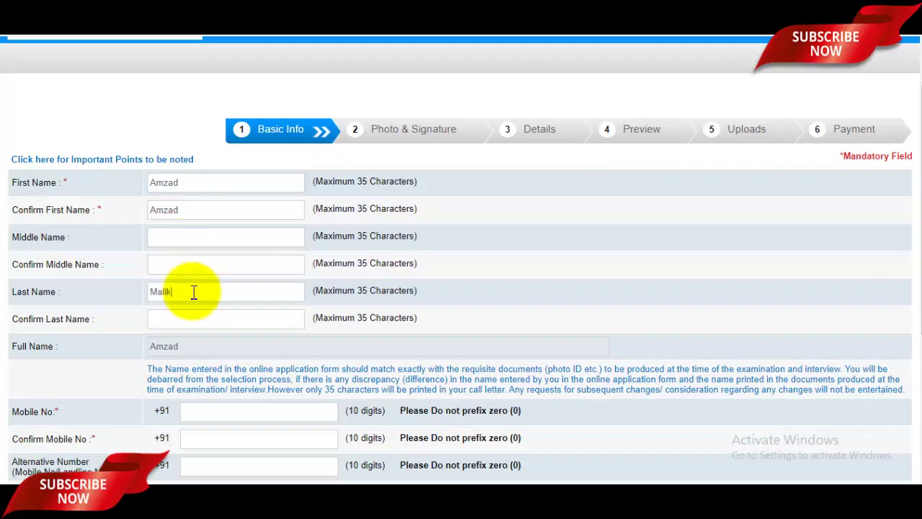
left_click(201, 321)
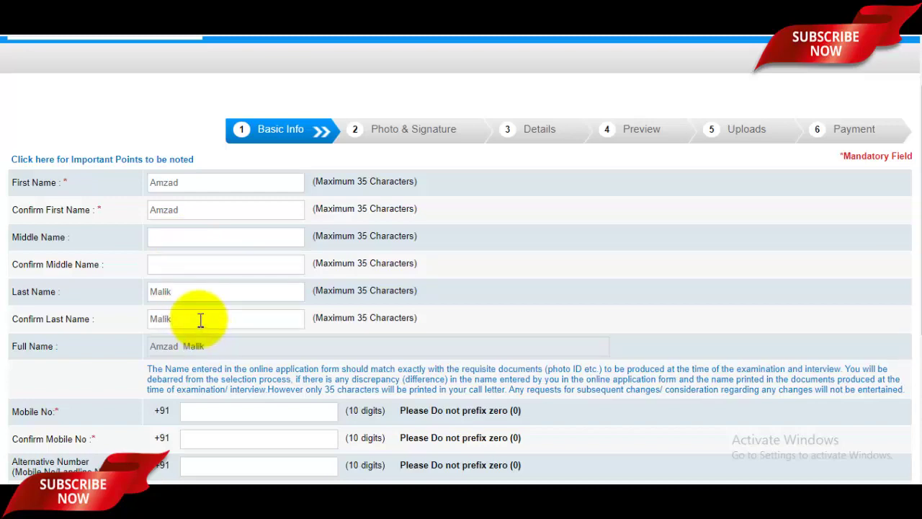
Step: Fill the mobile number fields and enter the candidate's e-mail with gmail.com domain, plus confirmation
scroll(201, 321, "down", 2)
left_click(217, 281)
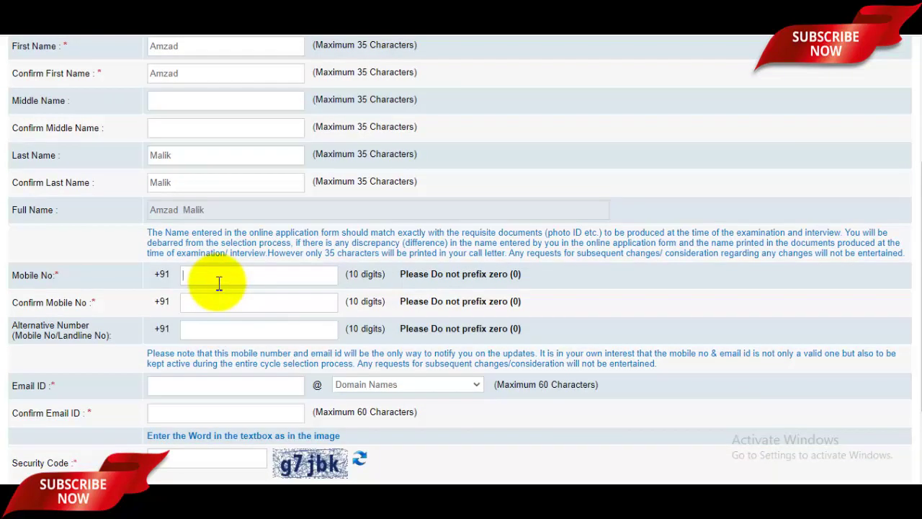
left_click(222, 303)
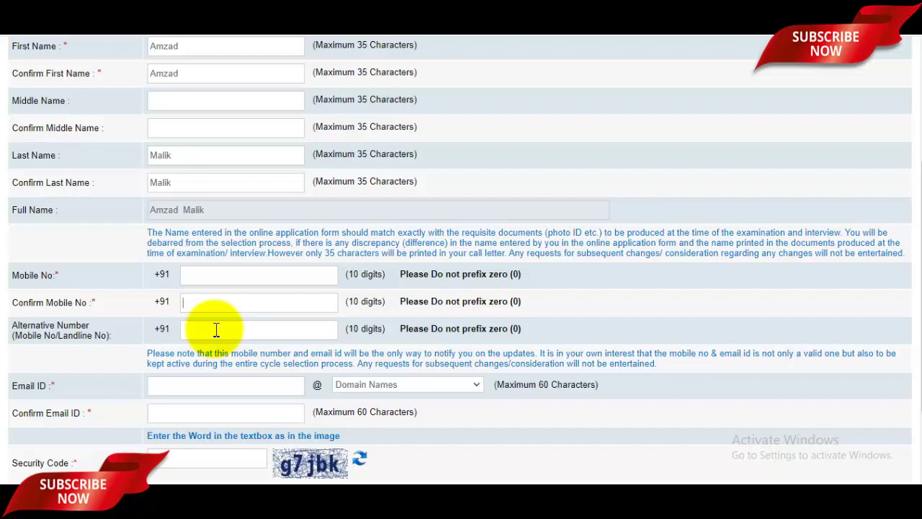
left_click(216, 329)
scroll(218, 329, "down", 2)
left_click(225, 319)
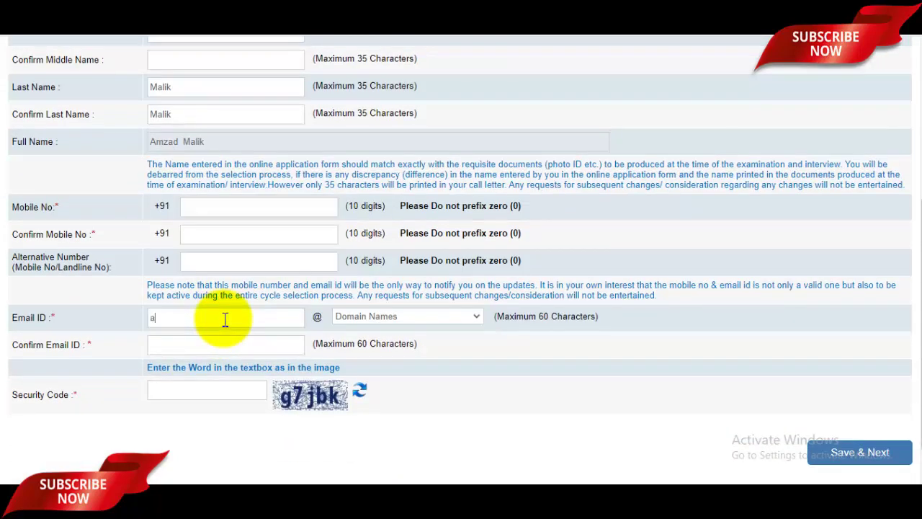
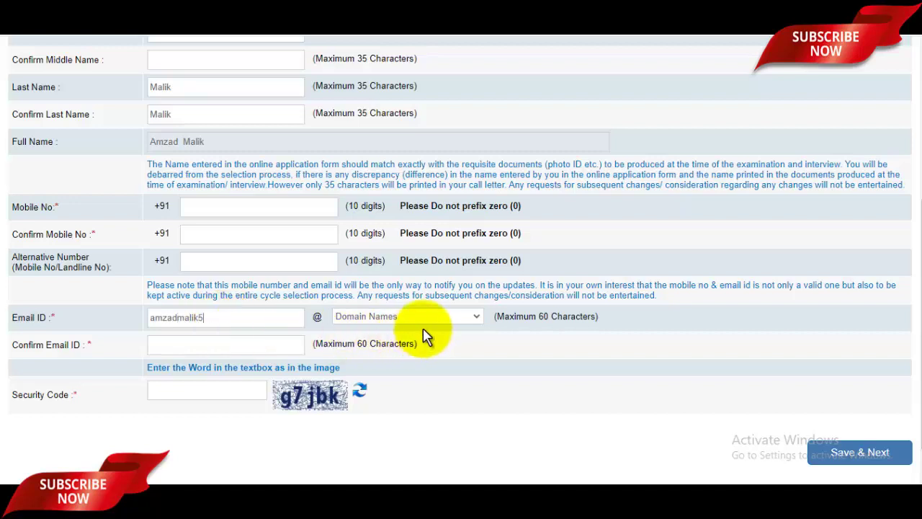
left_click(428, 319)
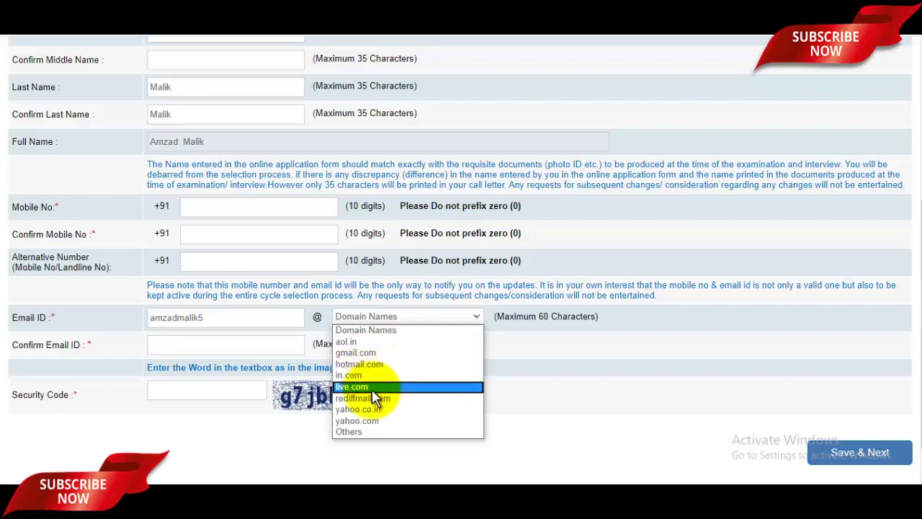
left_click(366, 352)
left_click(213, 347)
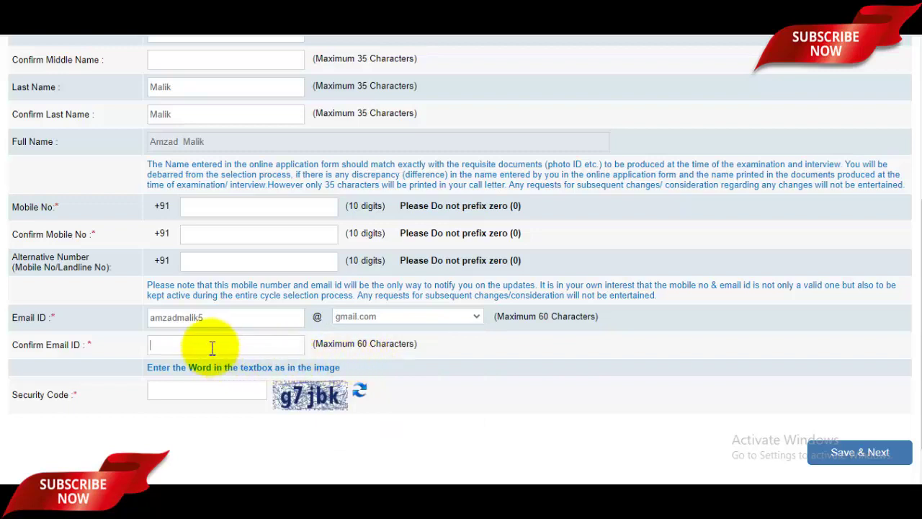
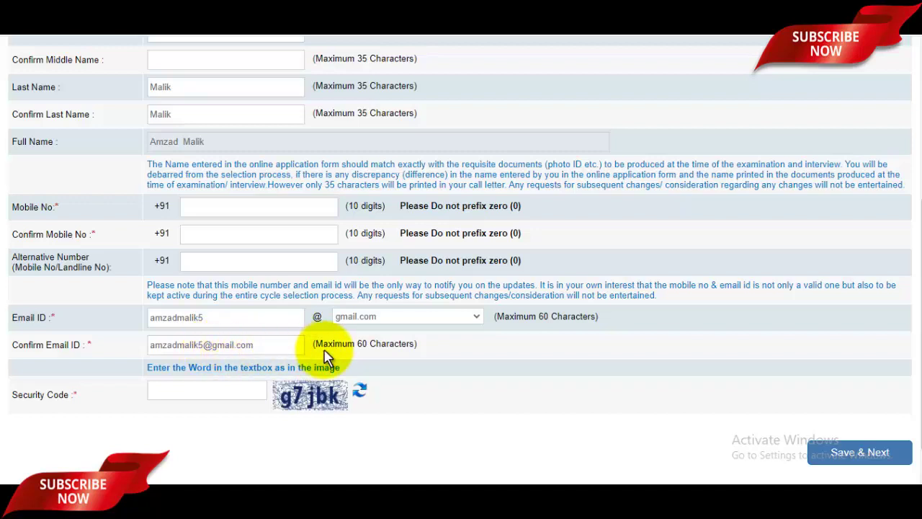
scroll(320, 358, "up", 2)
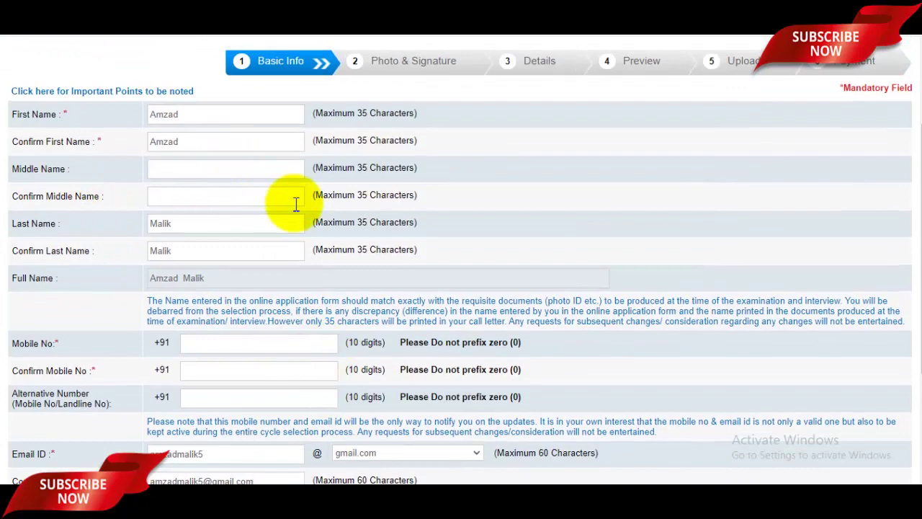
Step: On the Photo & Signature page, check the required photo size and choose the photograph file
scroll(296, 204, "down", 3)
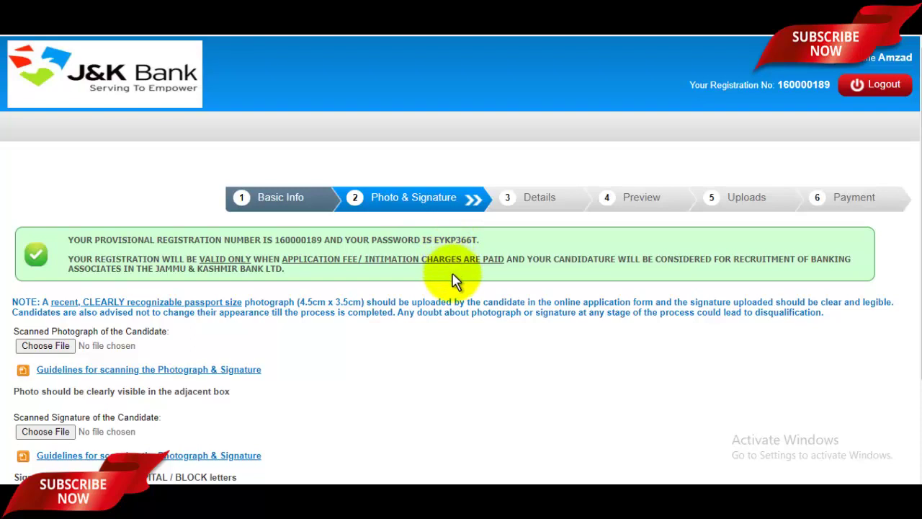
scroll(454, 281, "down", 1)
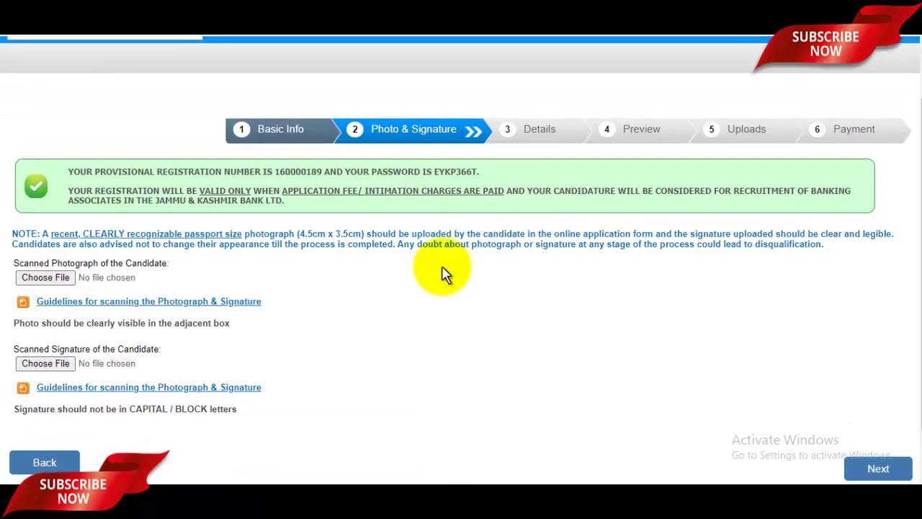
scroll(450, 270, "down", 1)
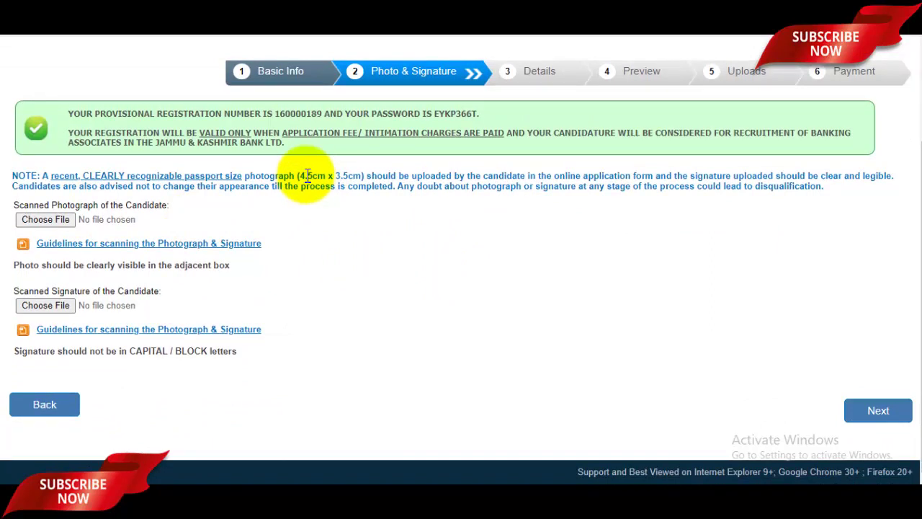
left_click_drag(308, 176, 334, 179)
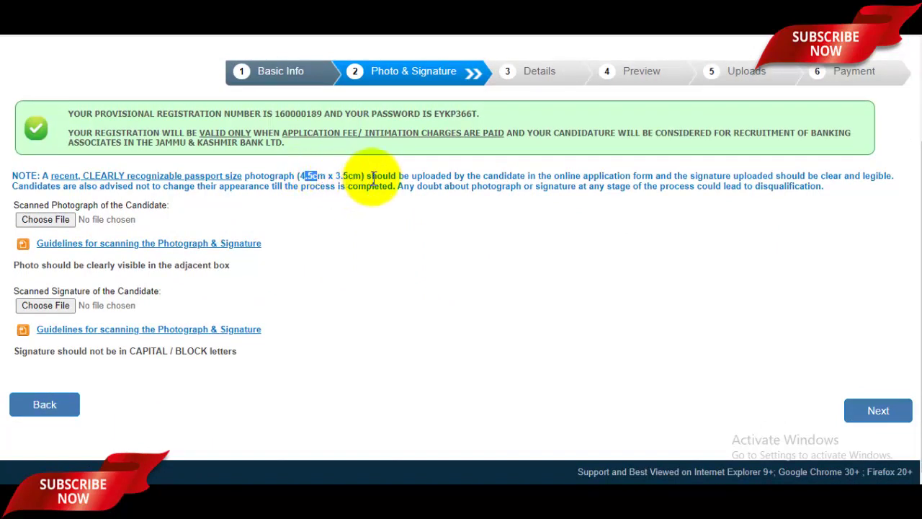
left_click(37, 216)
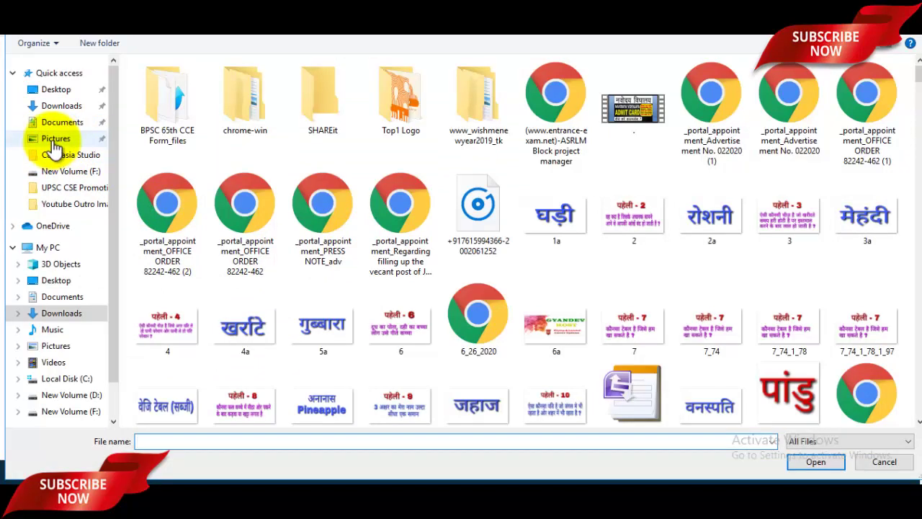
Step: Upload randompassport from the Pictures folder as the candidate's photograph
left_click(54, 138)
scroll(483, 260, "down", 3)
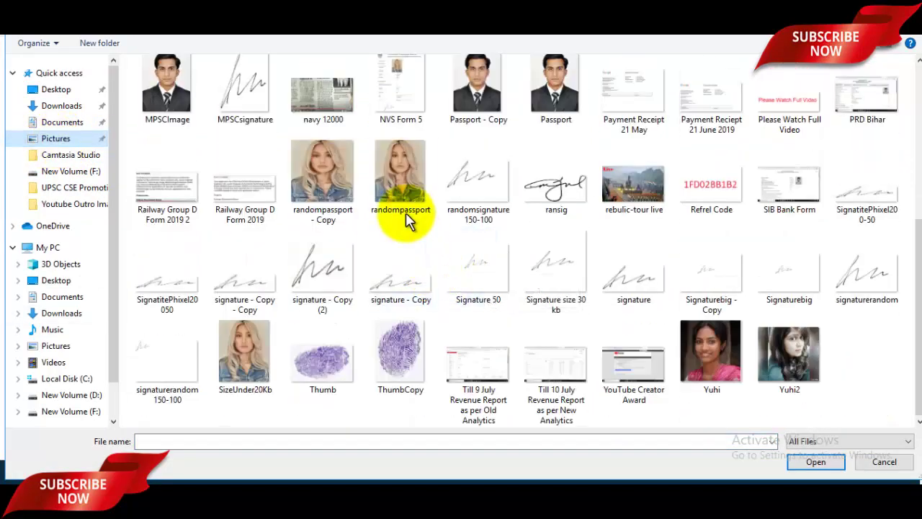
left_click(398, 193)
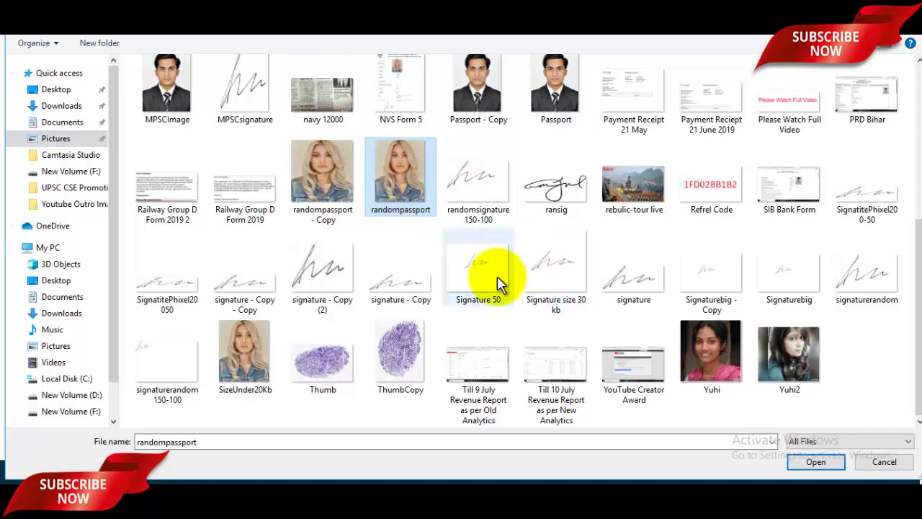
left_click(816, 461)
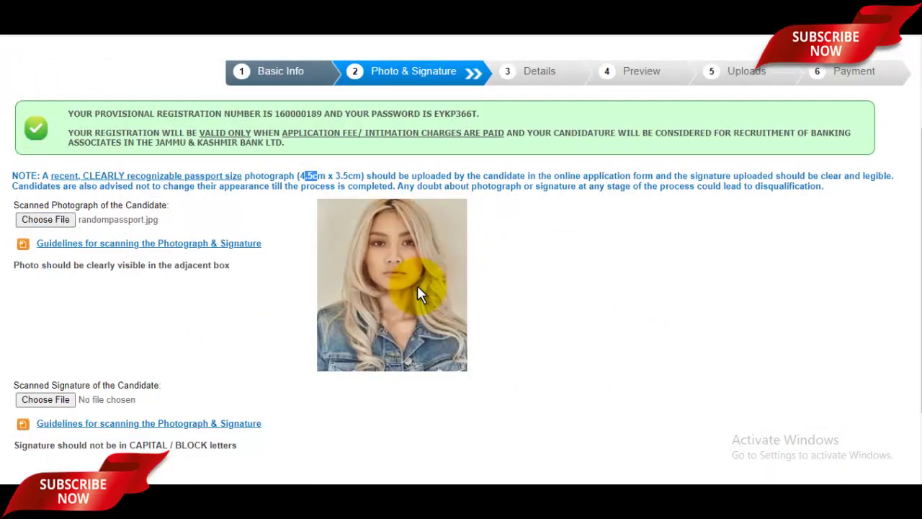
Step: Select signaturerandom as the candidate's signature file
scroll(420, 294, "down", 2)
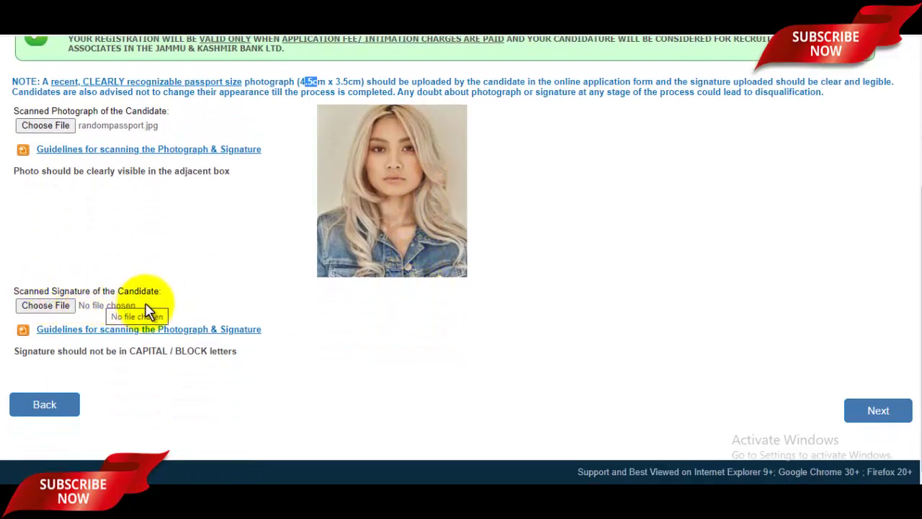
left_click(51, 302)
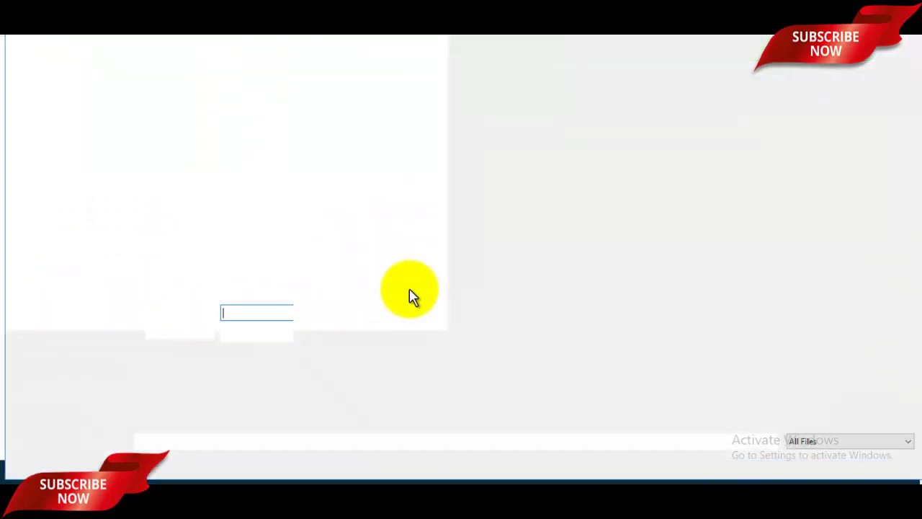
scroll(639, 322, "down", 4)
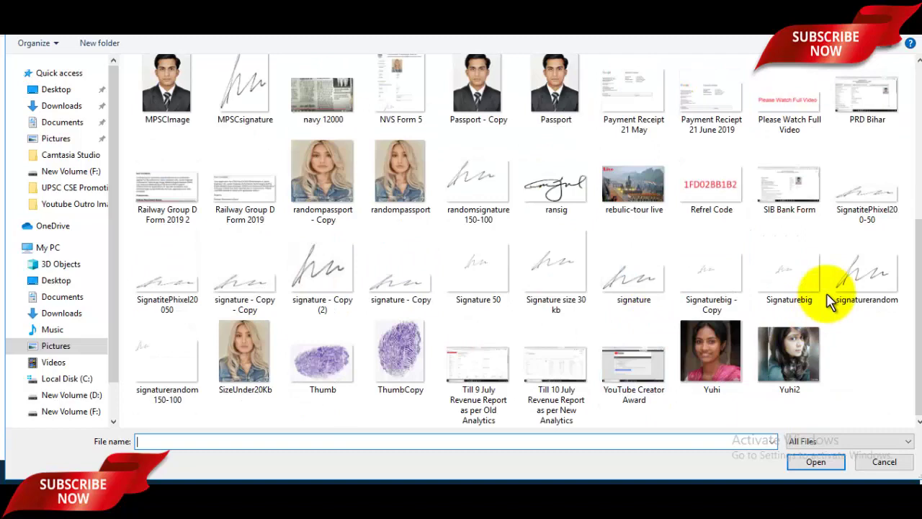
left_click(863, 282)
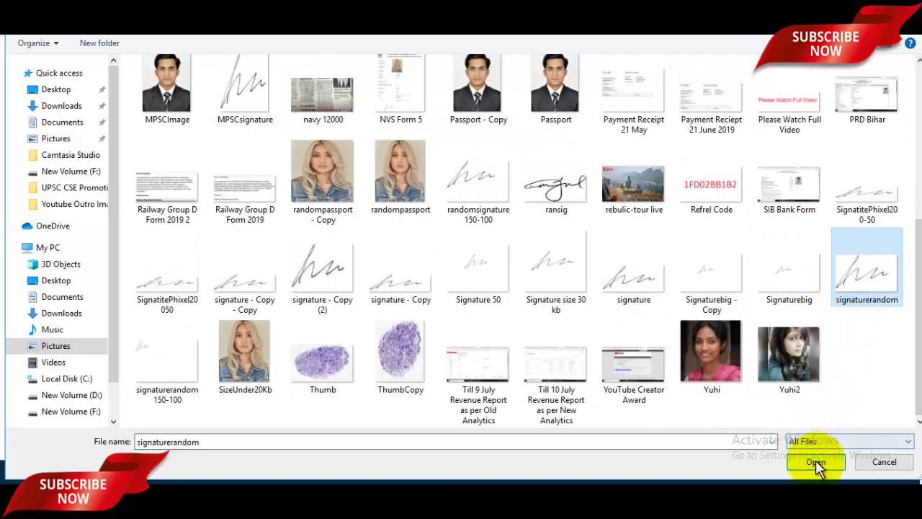
left_click(816, 465)
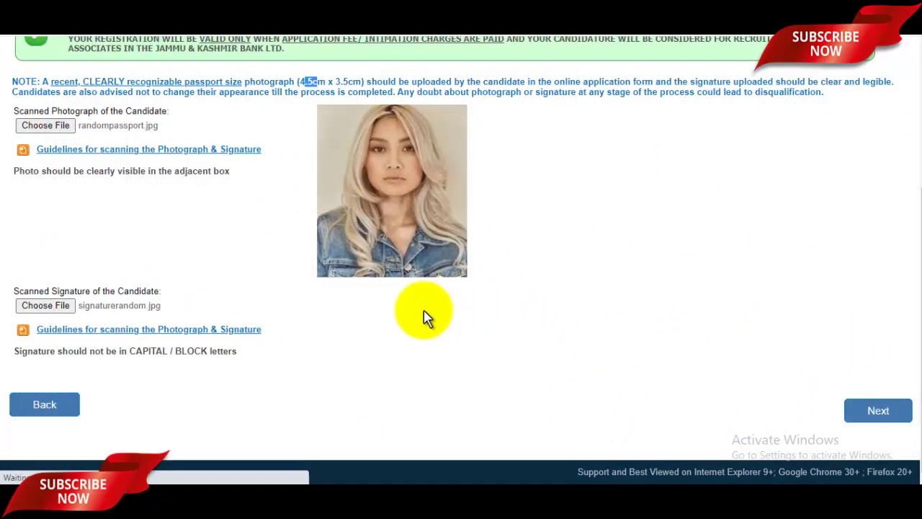
Step: Clear the stray note selection and continue from Photo & Signature to the Basic Details form
scroll(598, 302, "up", 3)
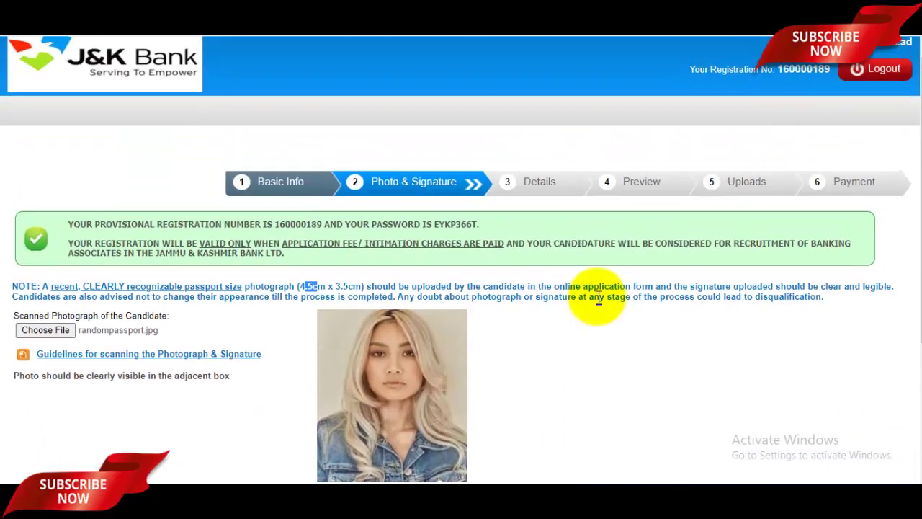
left_click(598, 298)
scroll(685, 329, "down", 2)
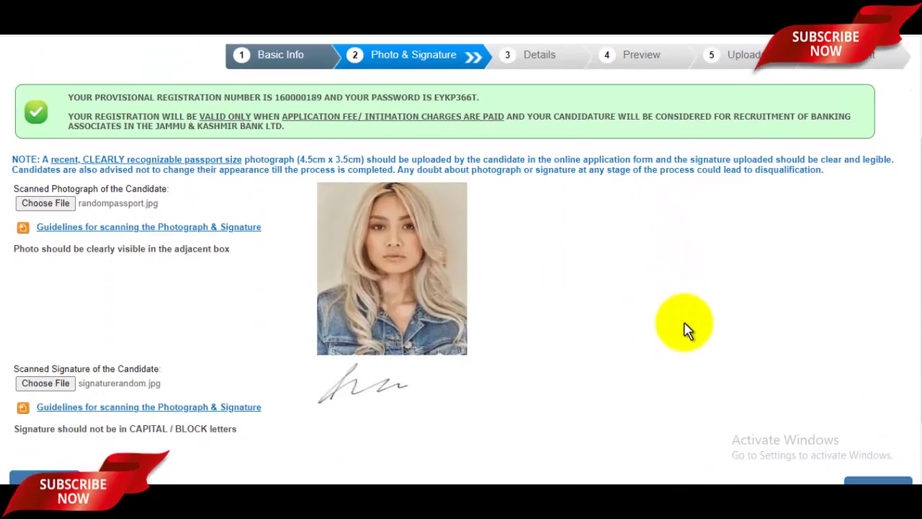
scroll(720, 360, "down", 1)
scroll(718, 349, "up", 2)
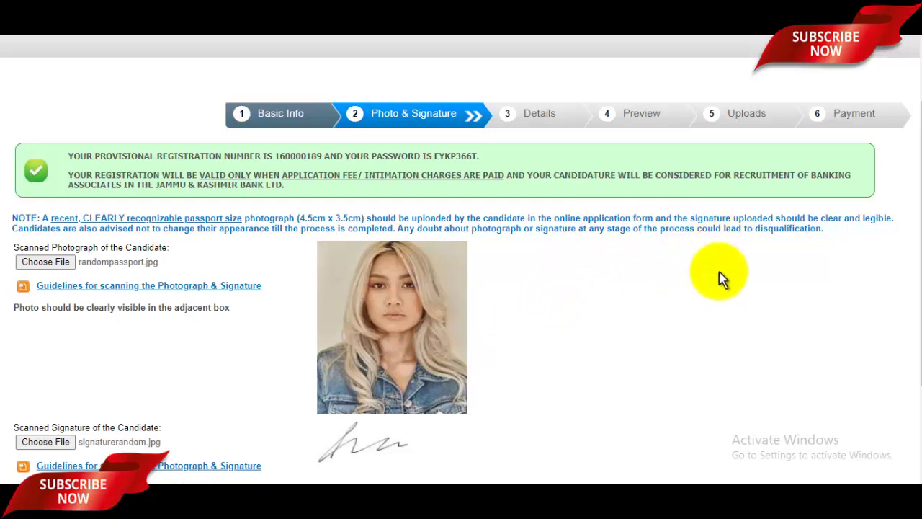
scroll(733, 316, "down", 3)
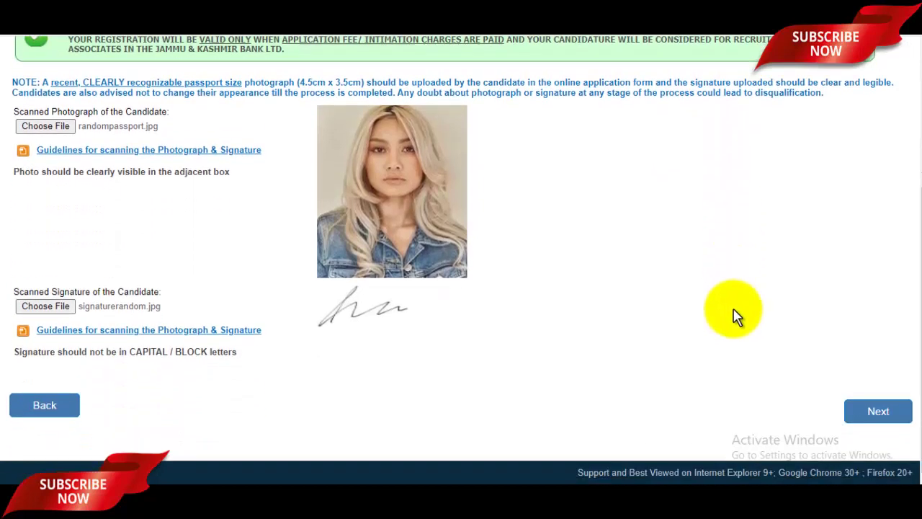
left_click(876, 410)
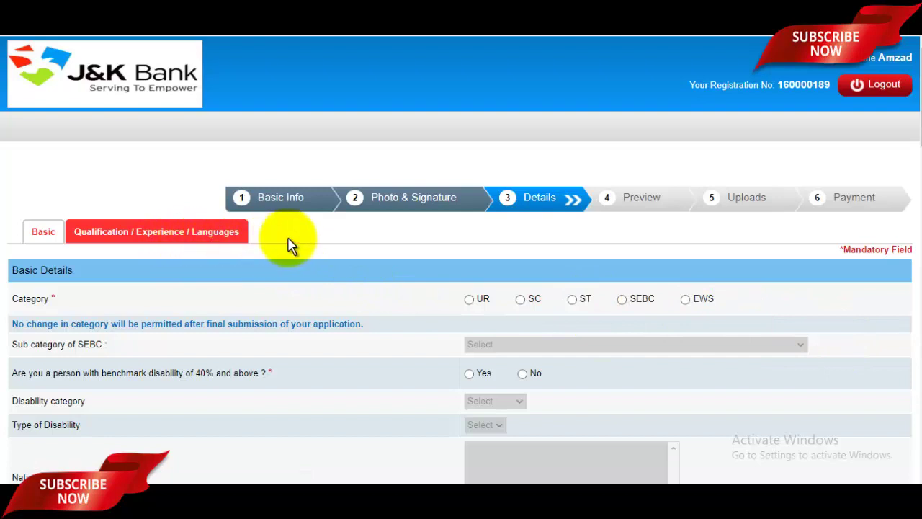
Step: Select UR as the category and accept the category-change alert
left_click(470, 301)
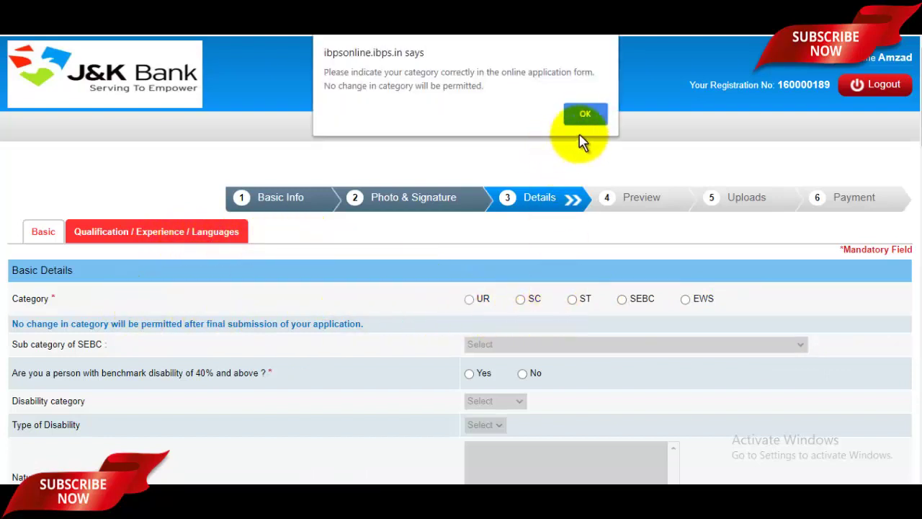
left_click(584, 114)
scroll(570, 247, "down", 1)
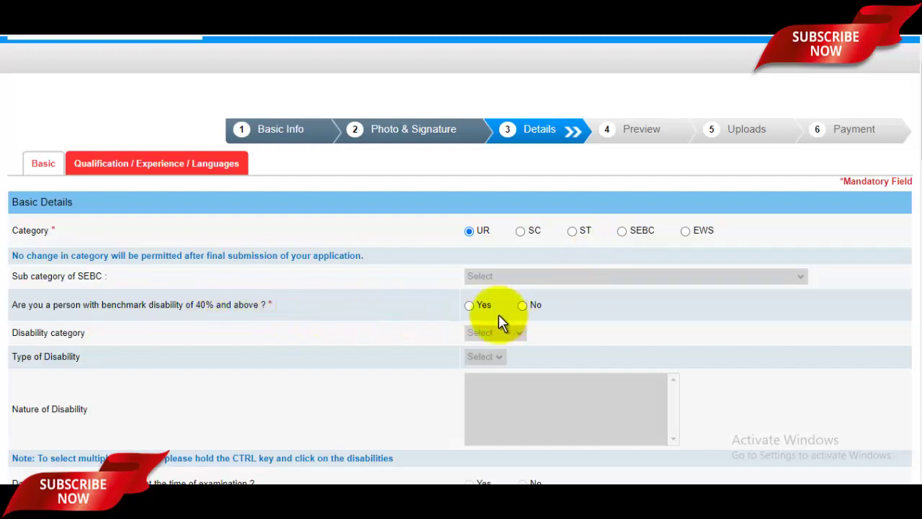
Step: Mark benchmark disability as No and choose Muslim as the religion
left_click(523, 305)
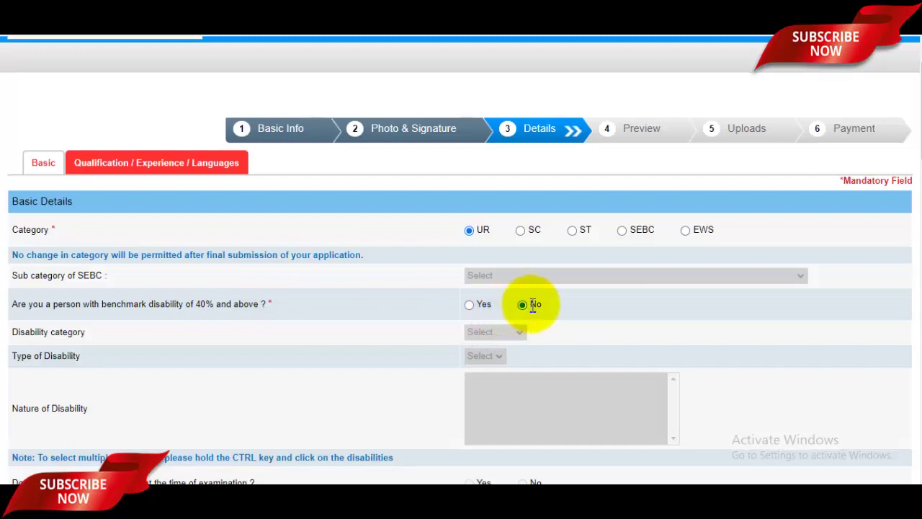
scroll(527, 311, "down", 2)
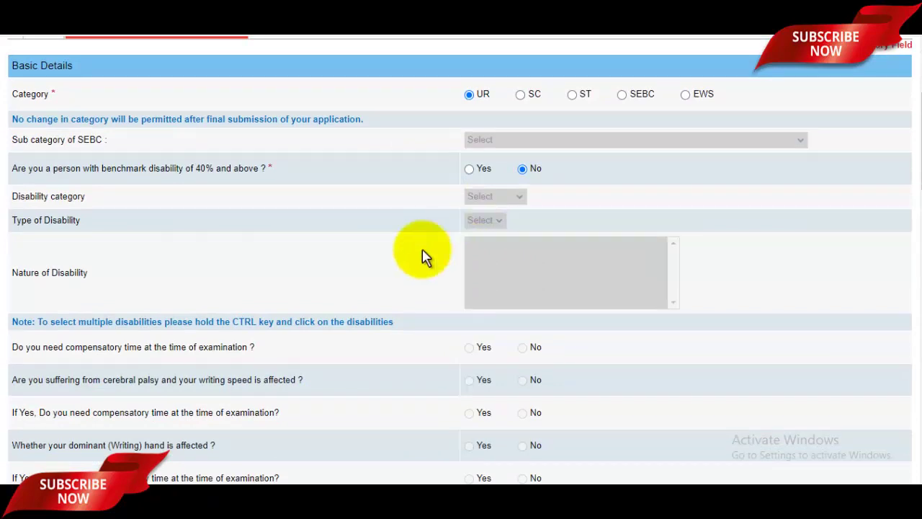
scroll(549, 257, "down", 1)
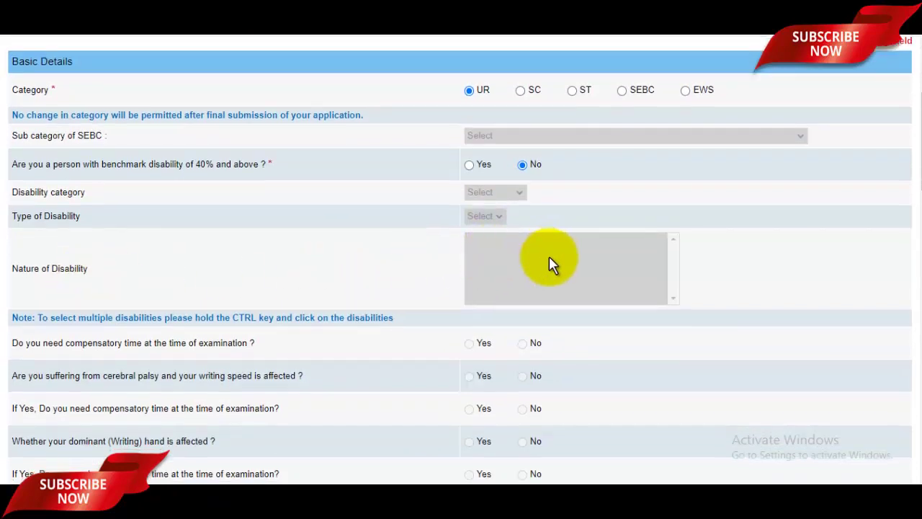
scroll(549, 258, "down", 2)
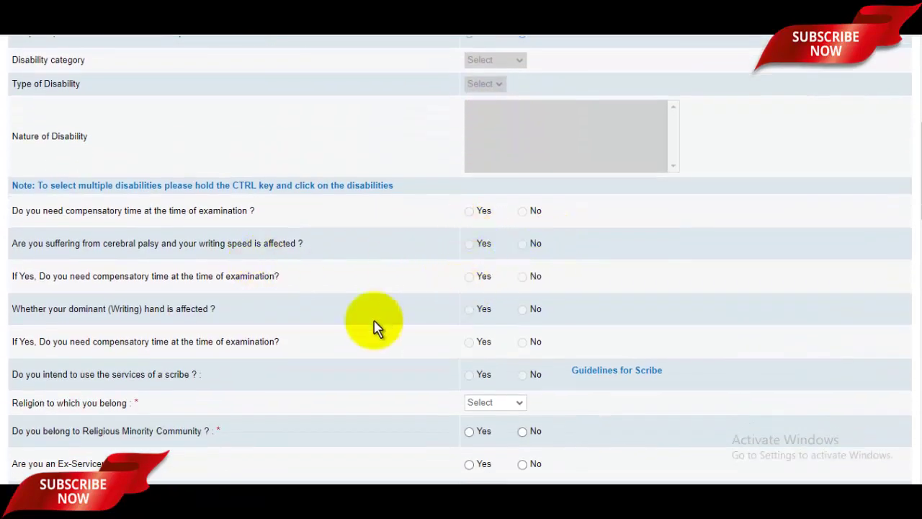
scroll(324, 301, "down", 1)
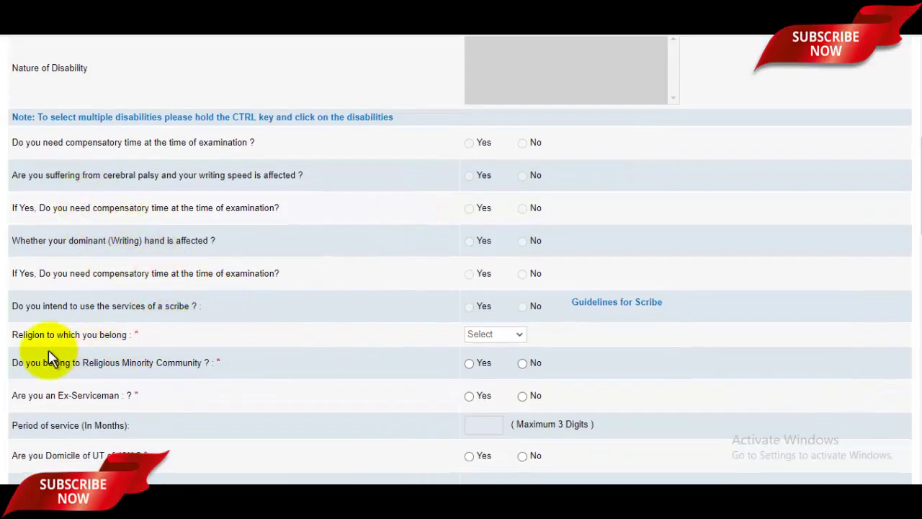
left_click(493, 335)
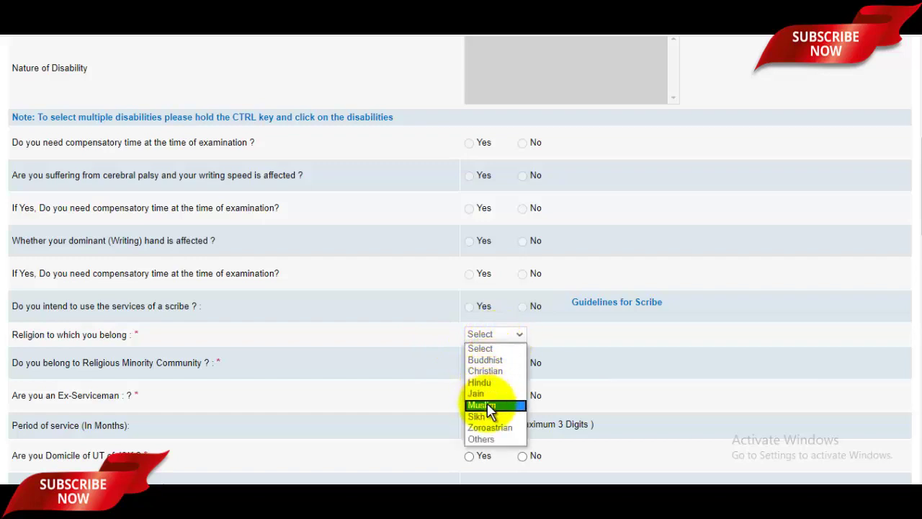
left_click(489, 405)
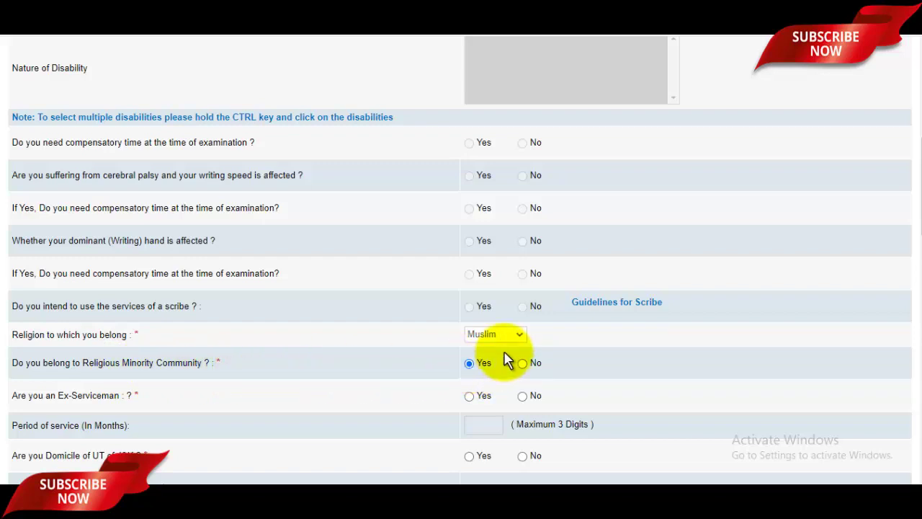
scroll(497, 353, "down", 1)
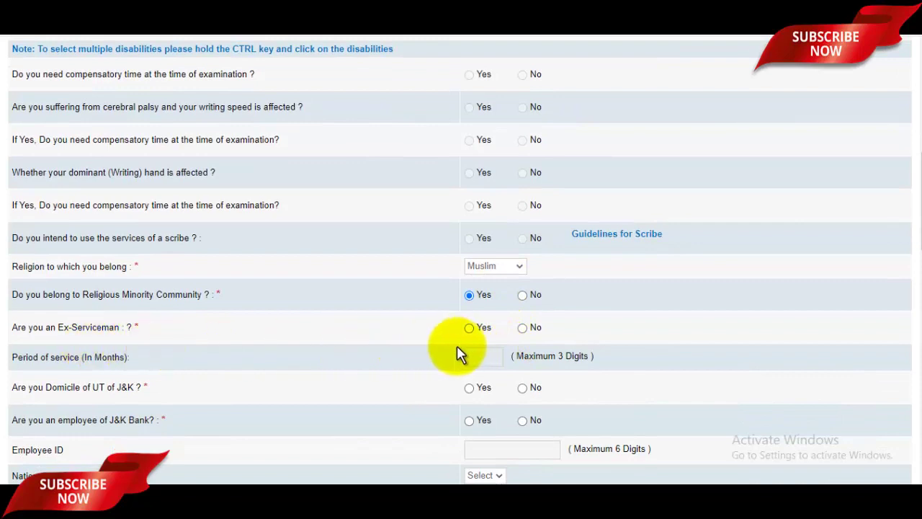
Step: Set Ex-Serviceman to No, Domicile of UT of J&K to Yes, and J&K Bank employee No
left_click(521, 331)
scroll(494, 354, "down", 1)
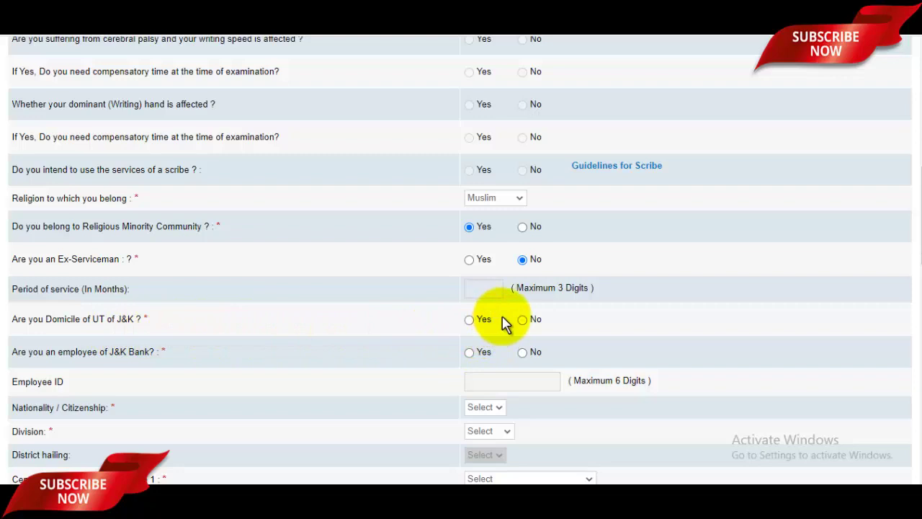
left_click(523, 319)
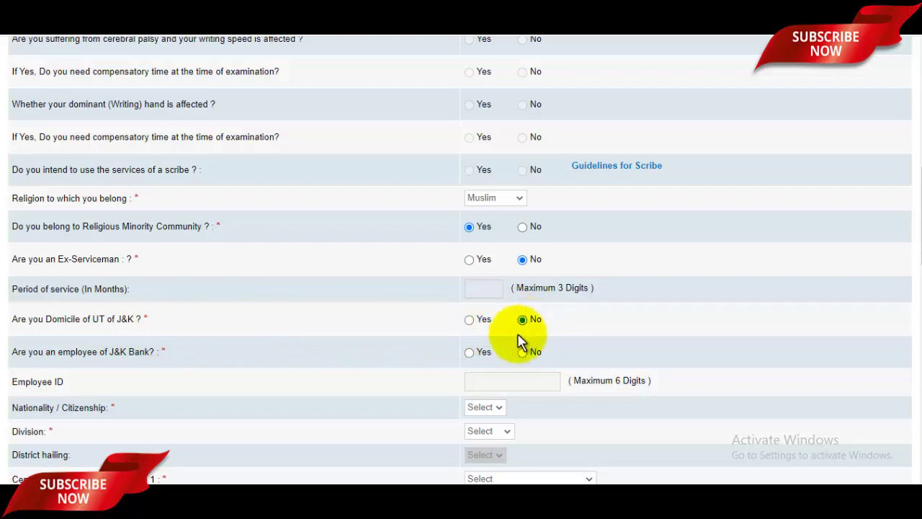
left_click(468, 321)
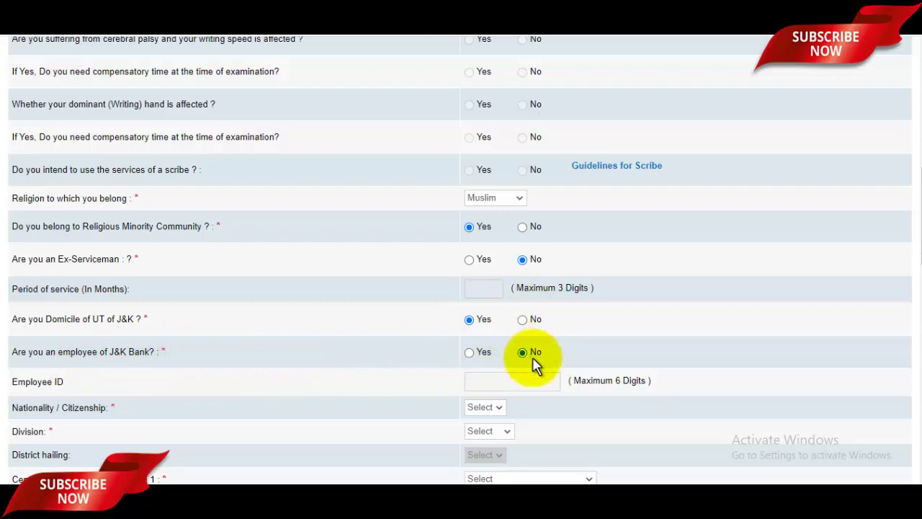
scroll(532, 356, "down", 1)
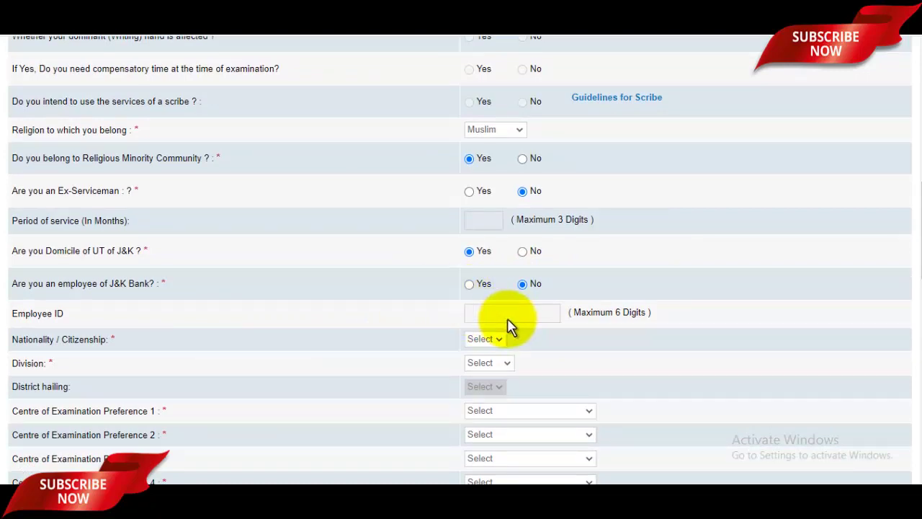
scroll(509, 325, "down", 1)
Step: Set nationality to Indian, division to Jammu, and district hailing to Jammu
scroll(164, 290, "down", 1)
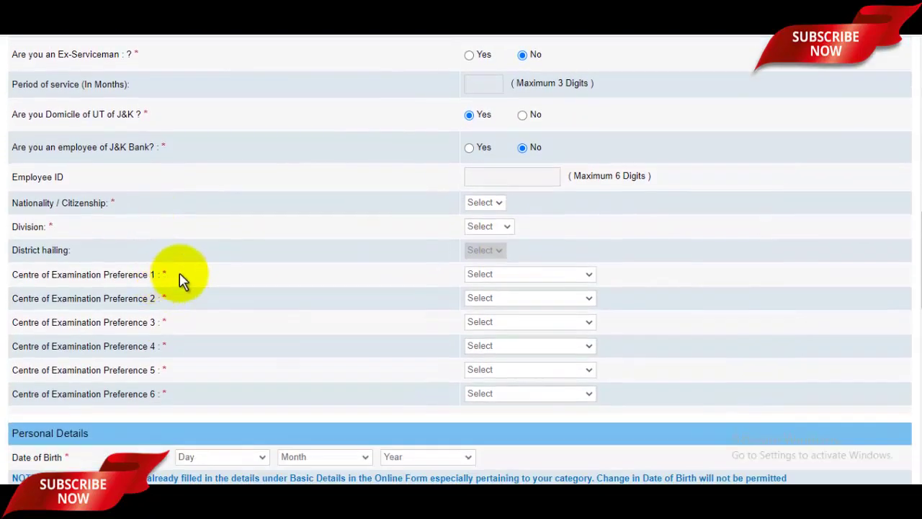
left_click(482, 204)
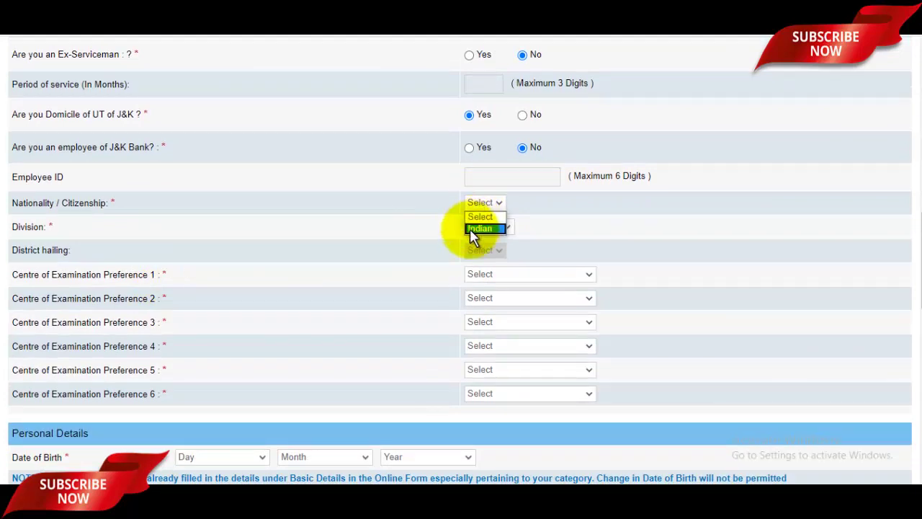
left_click(473, 229)
left_click(476, 227)
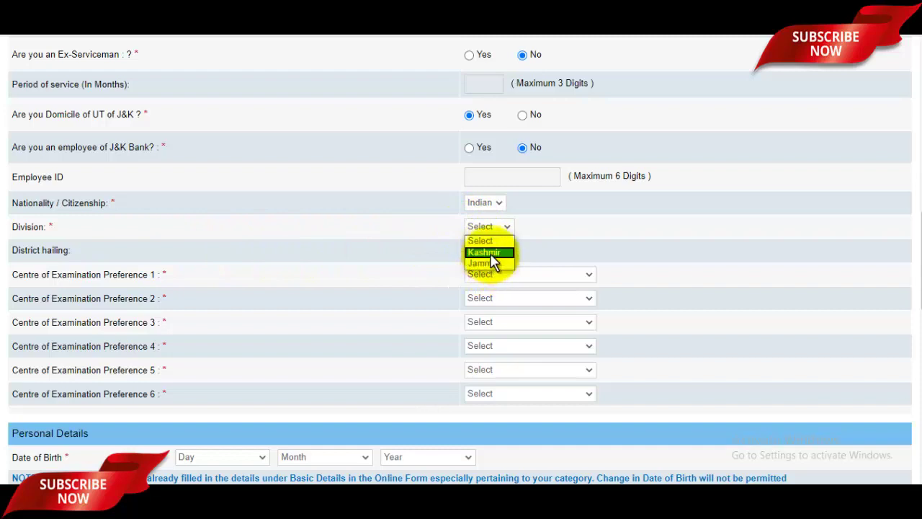
left_click(488, 264)
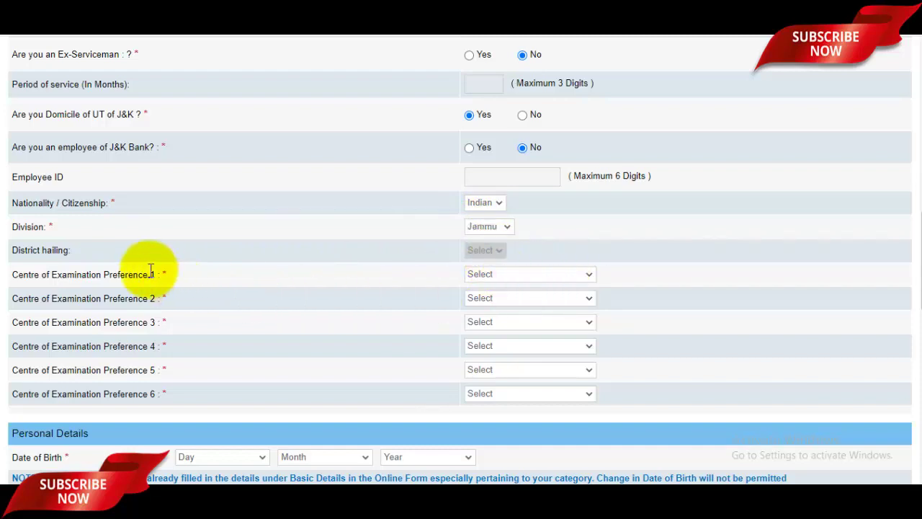
left_click(483, 252)
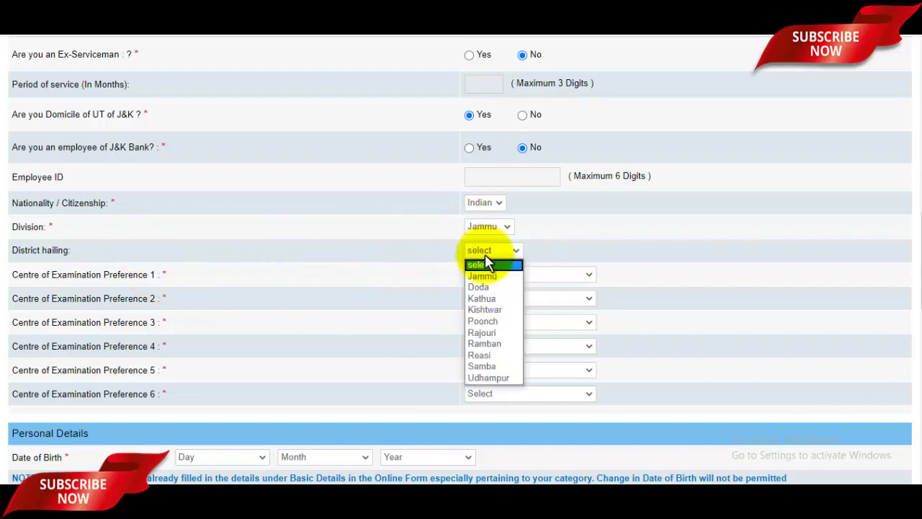
left_click(490, 277)
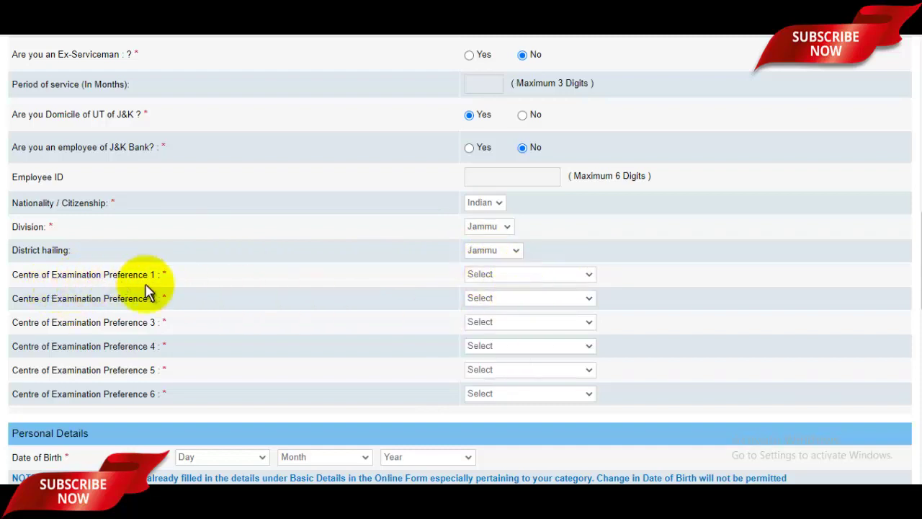
Step: Choose exam centre preferences 1–6: Delhi NCR, Rajouri, Pune, Samba, Samba, Ludhiana
left_click(532, 277)
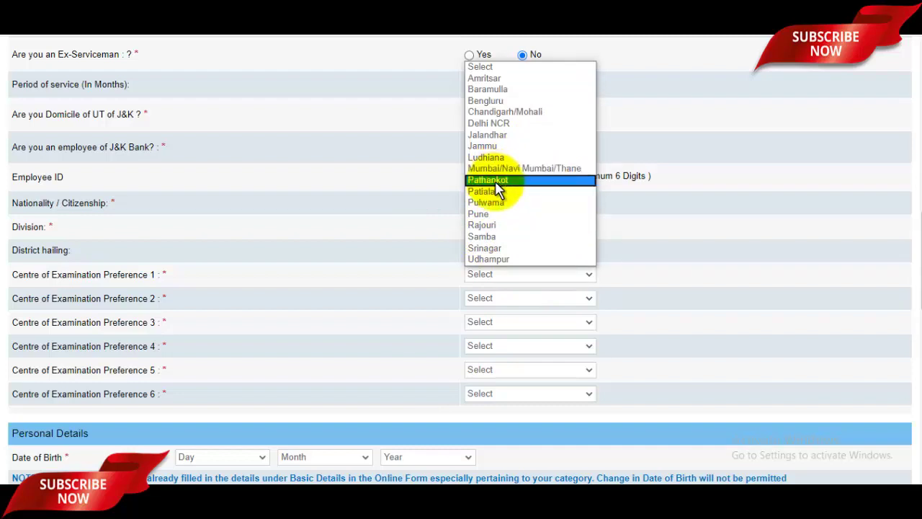
left_click(500, 125)
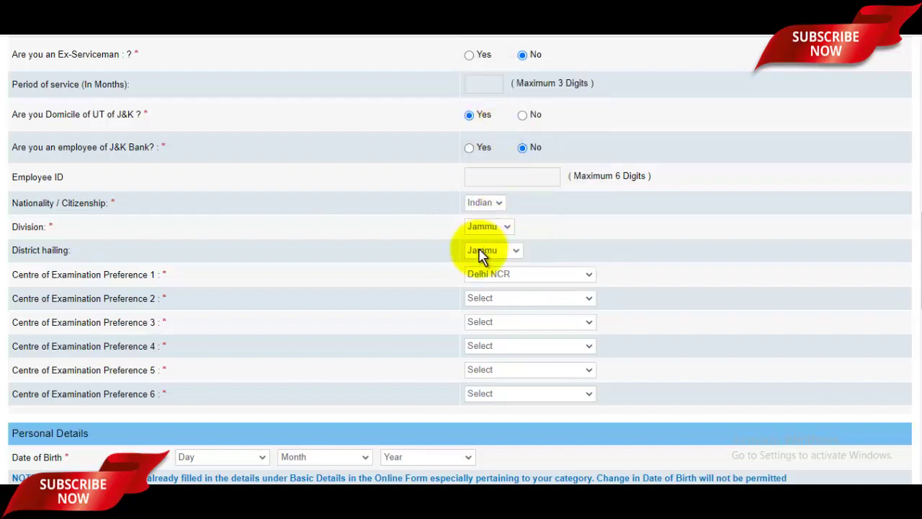
left_click(488, 302)
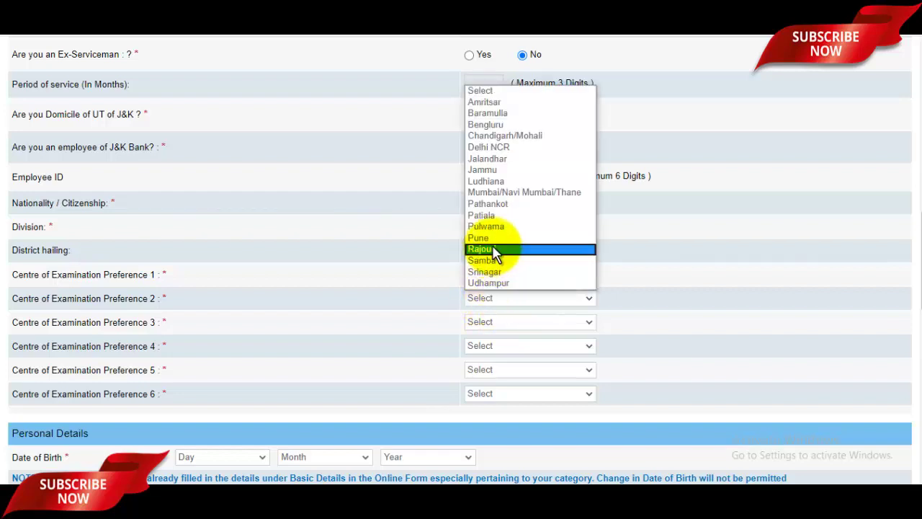
left_click(492, 249)
left_click(487, 324)
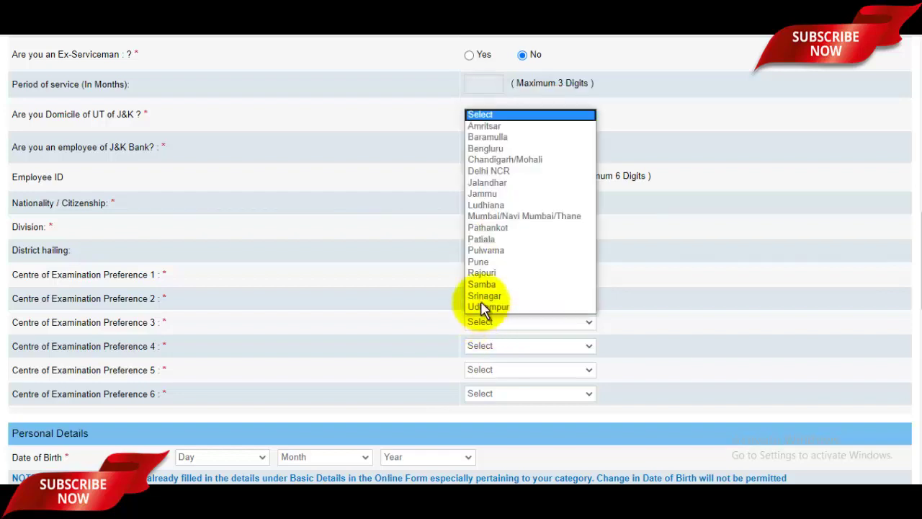
left_click(480, 263)
left_click(508, 348)
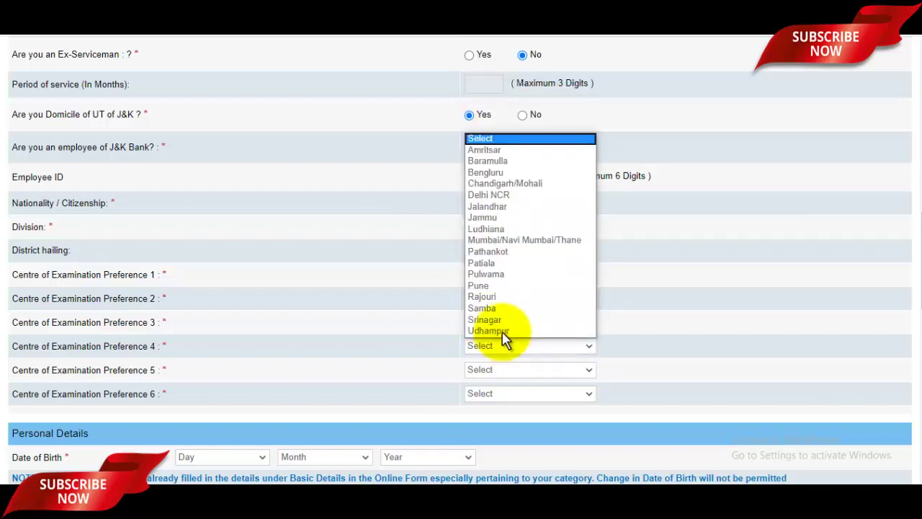
left_click(495, 310)
left_click(496, 370)
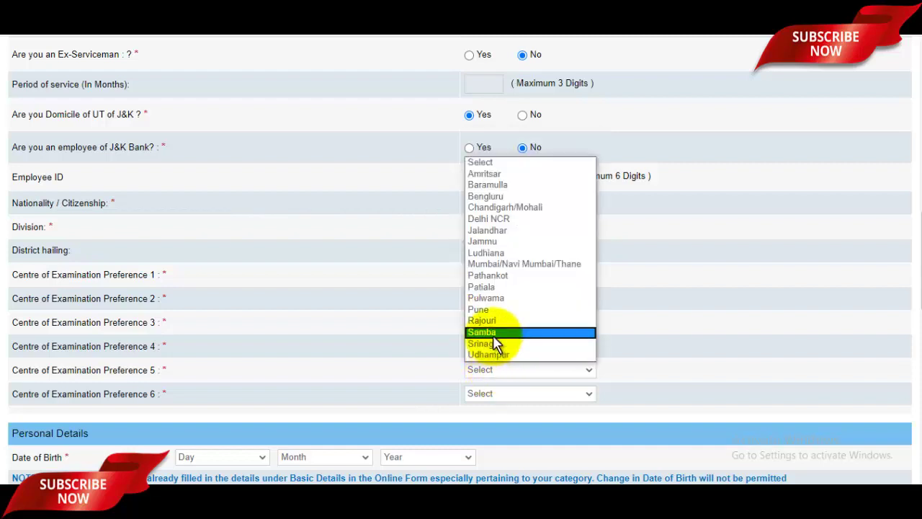
left_click(495, 345)
left_click(509, 394)
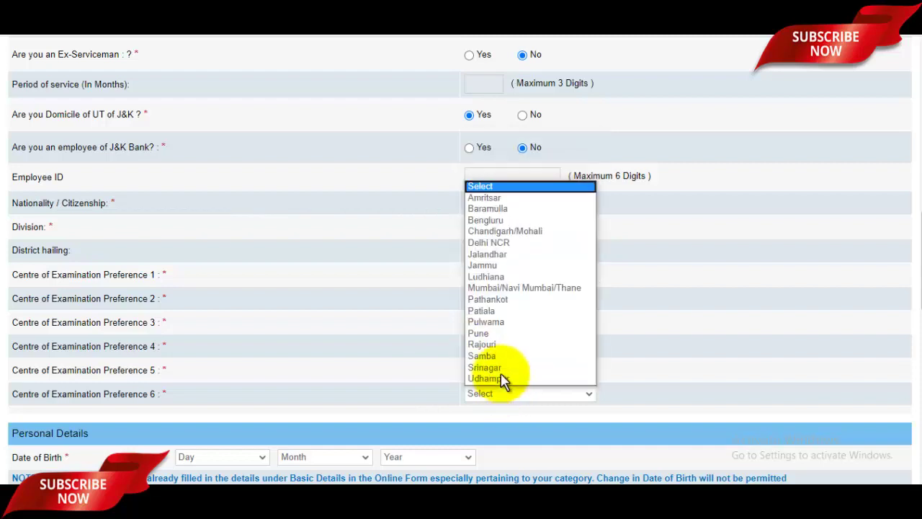
left_click(497, 277)
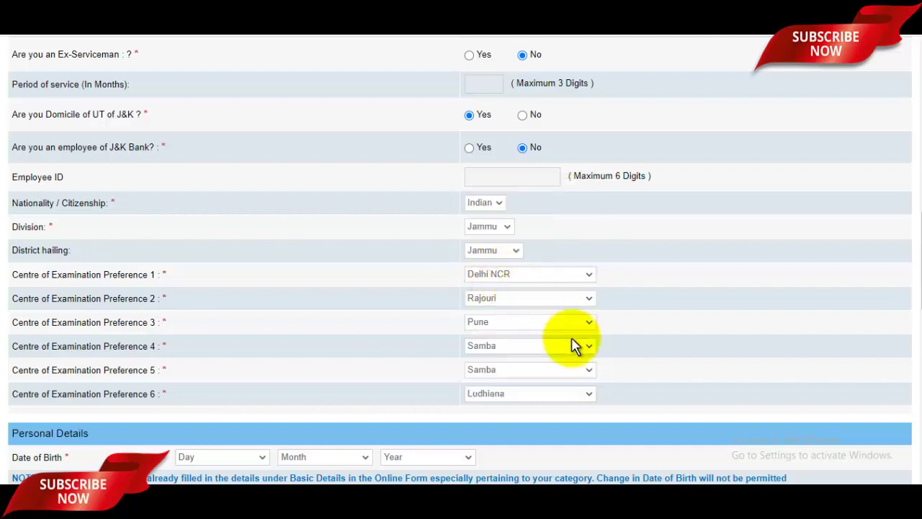
scroll(574, 346, "down", 2)
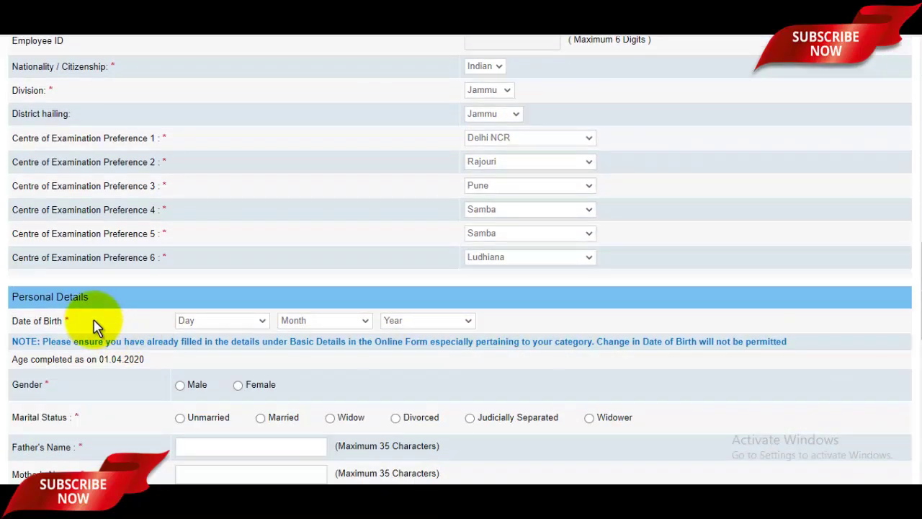
Step: Set the date of birth to 02 May 1997
left_click(189, 323)
scroll(205, 288, "down", 1)
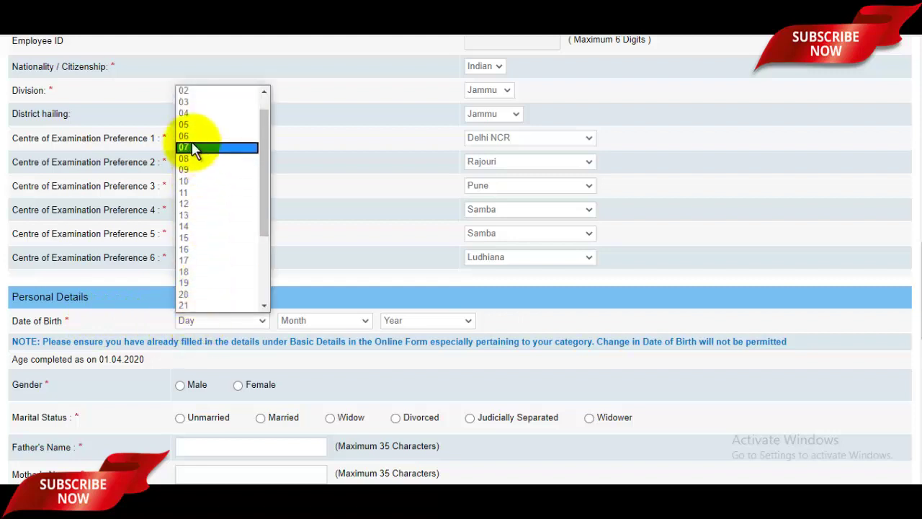
left_click(186, 90)
left_click(325, 321)
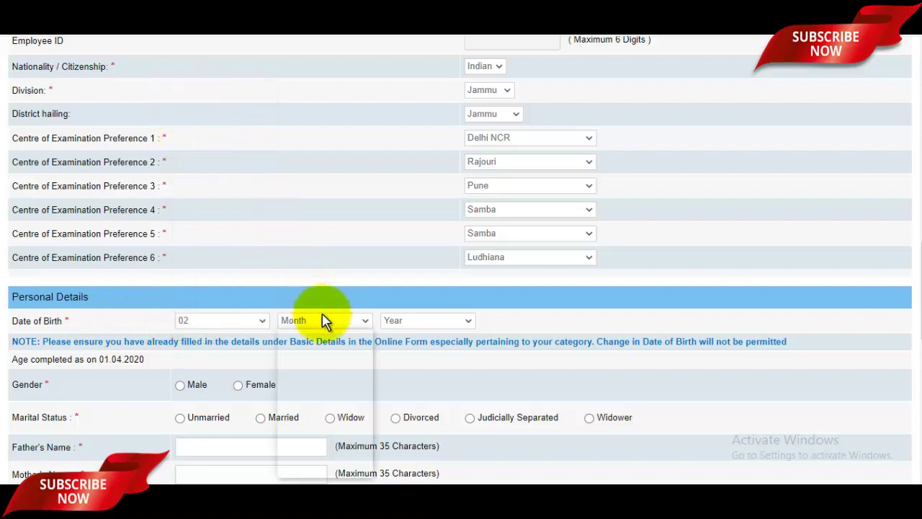
left_click(303, 391)
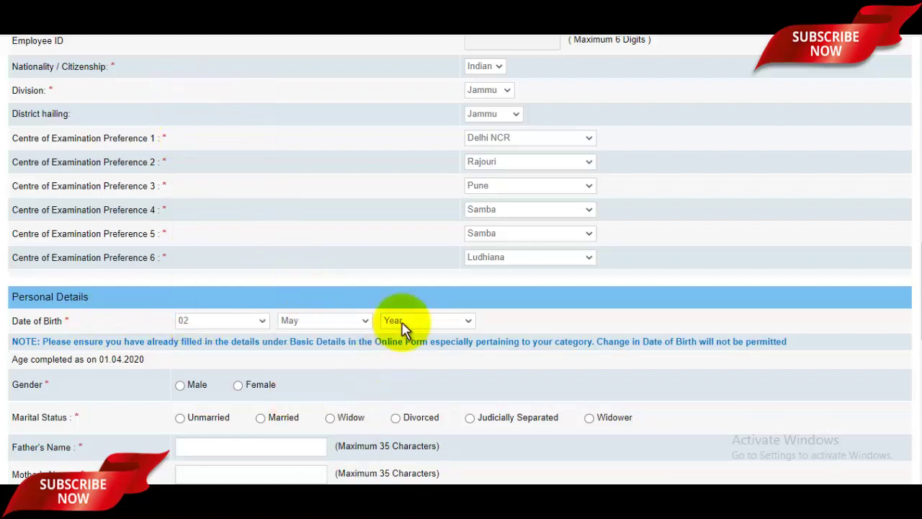
left_click(403, 325)
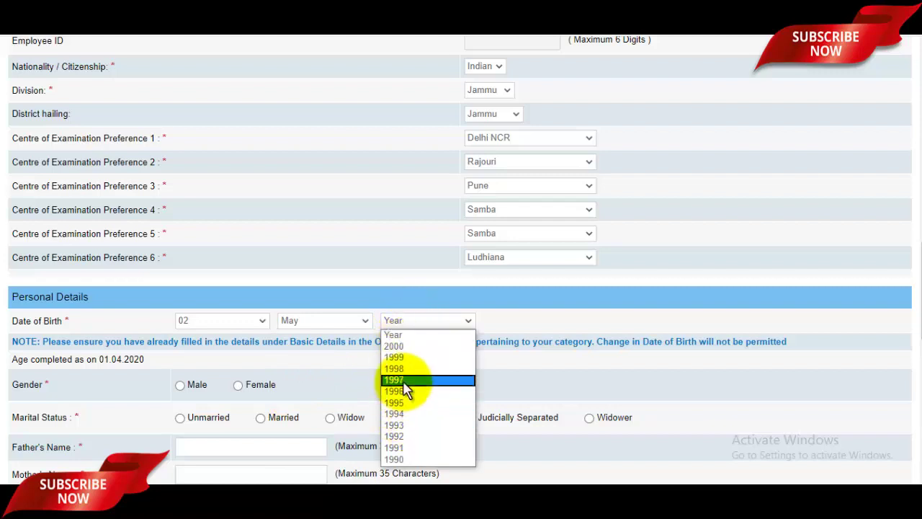
left_click(404, 379)
scroll(406, 387, "down", 3)
Step: Mark gender Male and marital status Unmarried, then fill in the father's and mother's names
left_click(180, 181)
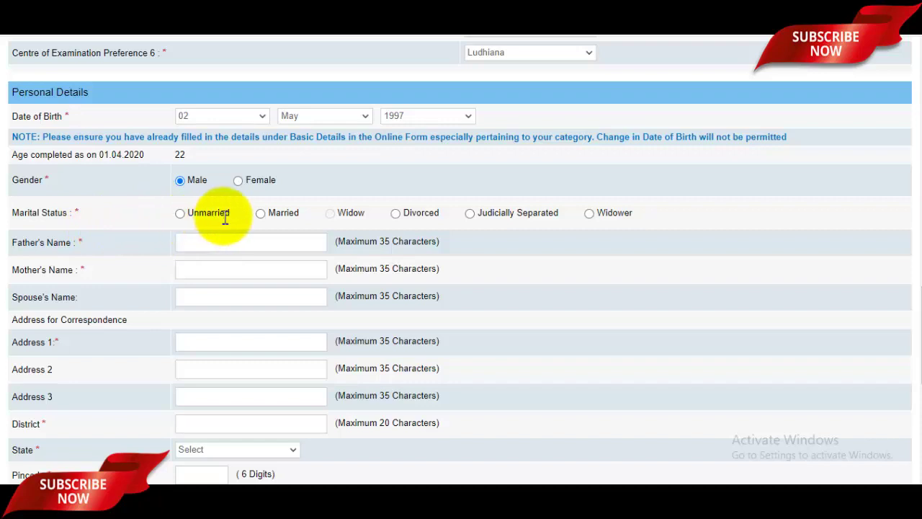
left_click(181, 215)
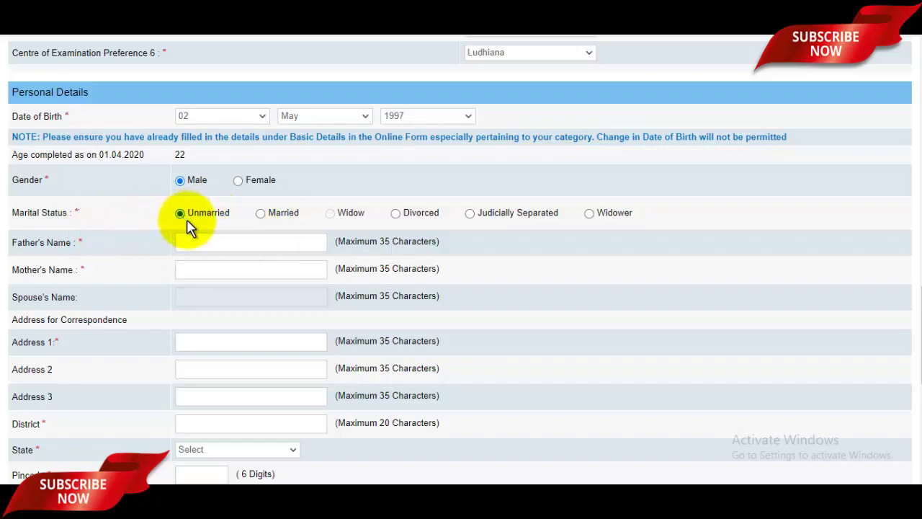
left_click(216, 249)
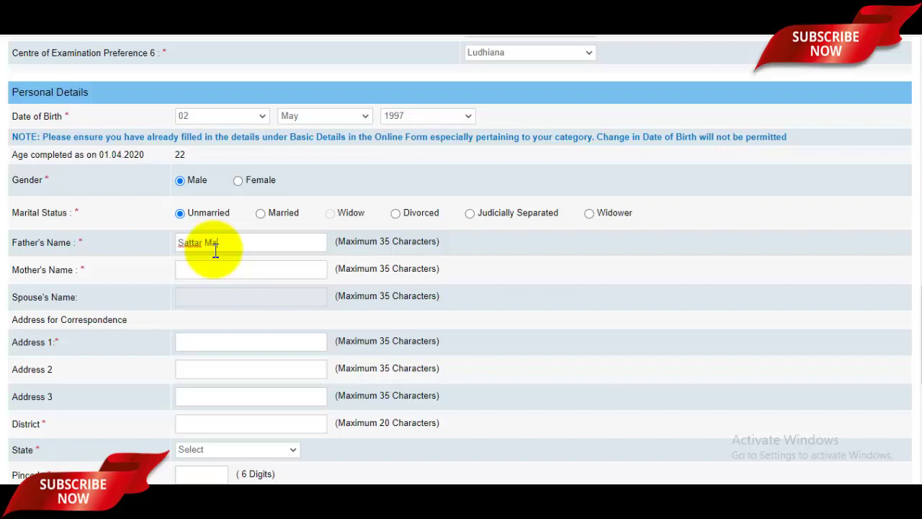
left_click(202, 275)
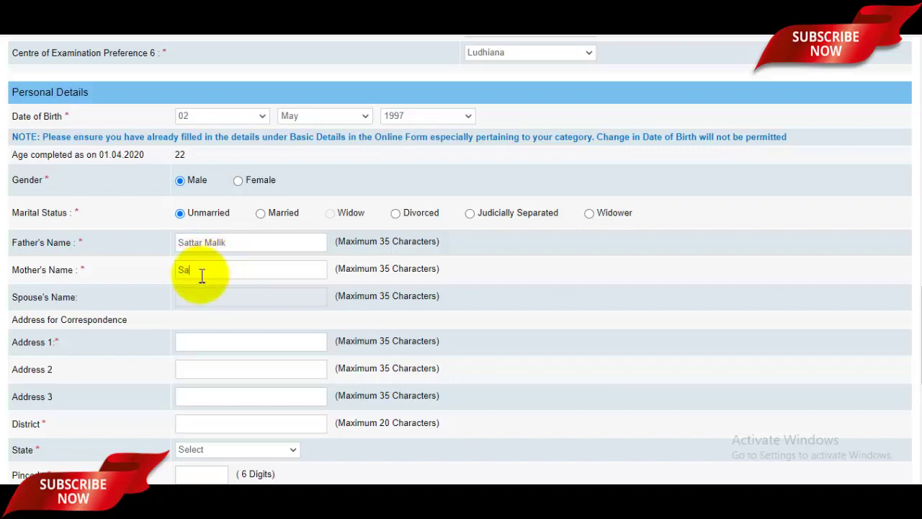
type("Sazada")
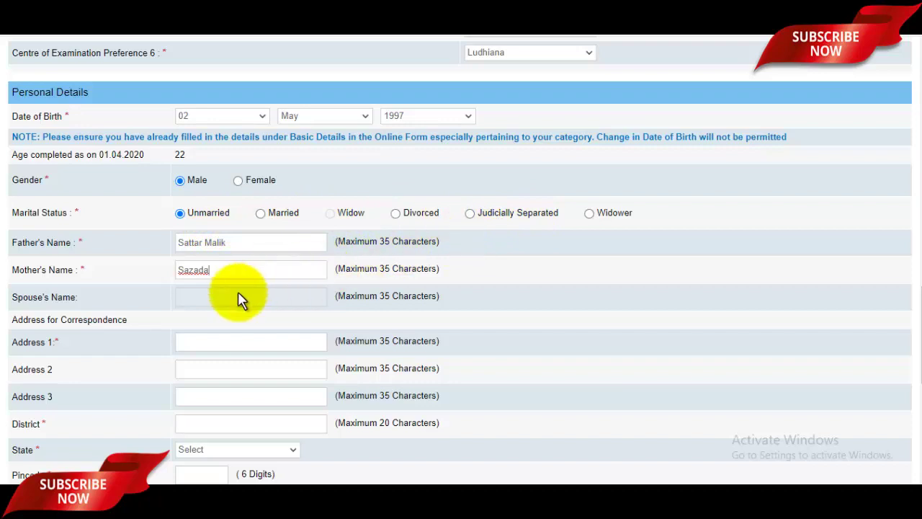
scroll(181, 288, "down", 1)
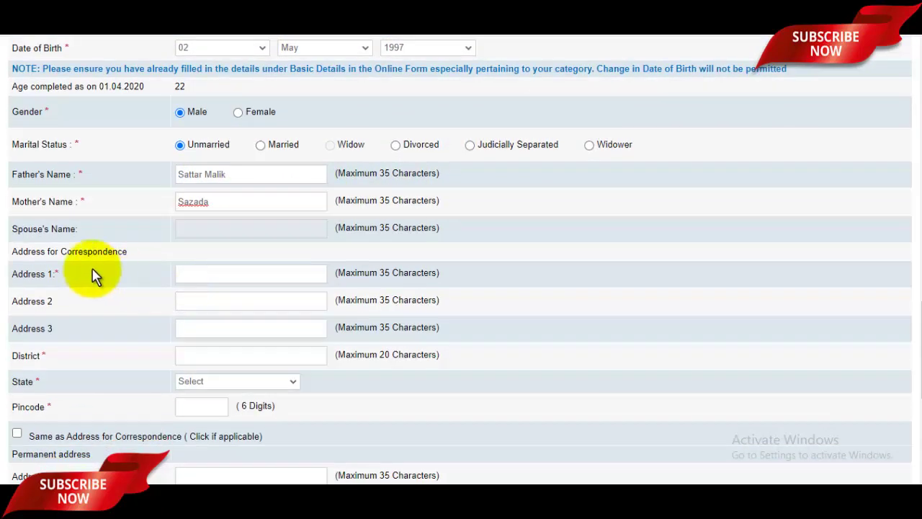
Step: Fill the correspondence address line, district Saharanpur and state UTTAR PRADESH
left_click(216, 275)
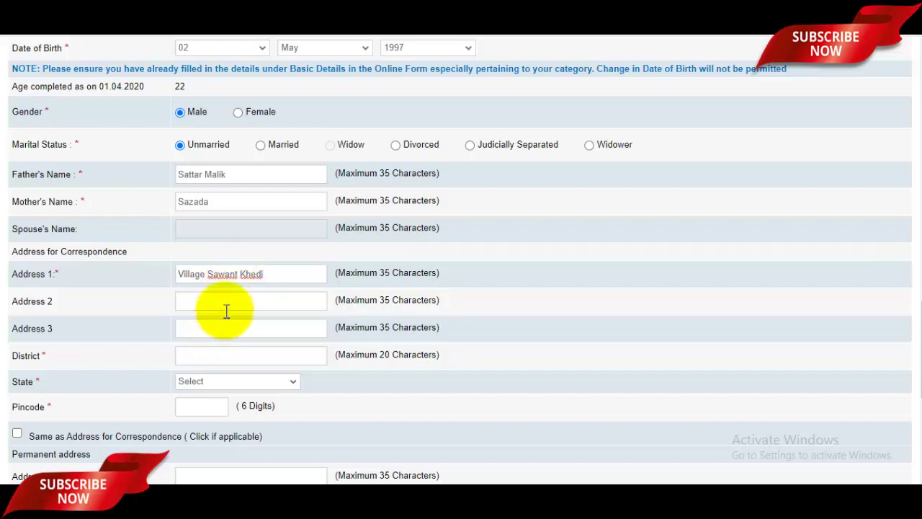
left_click(225, 354)
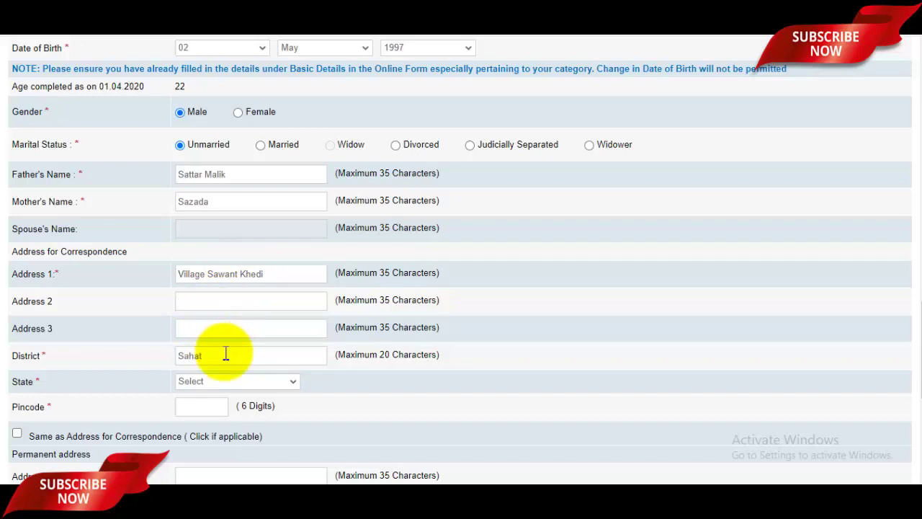
type("Saharanpuir")
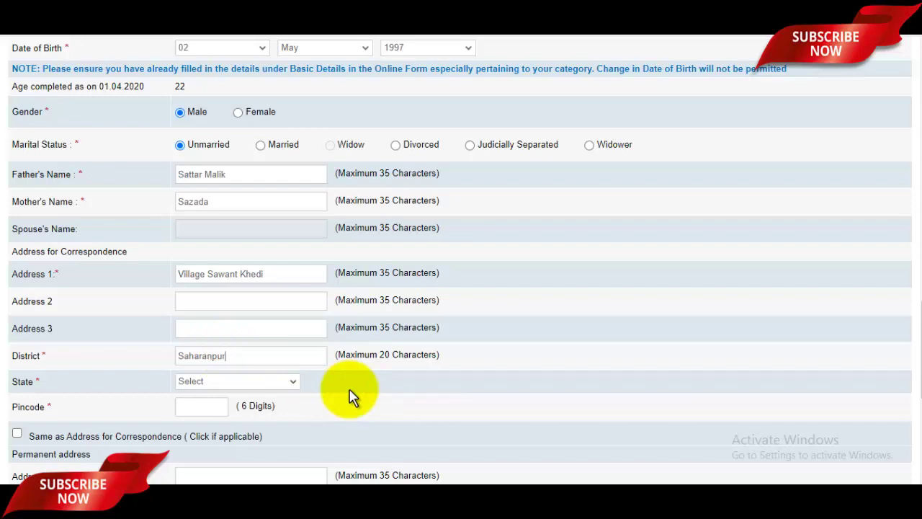
left_click(211, 382)
scroll(220, 302, "down", 6)
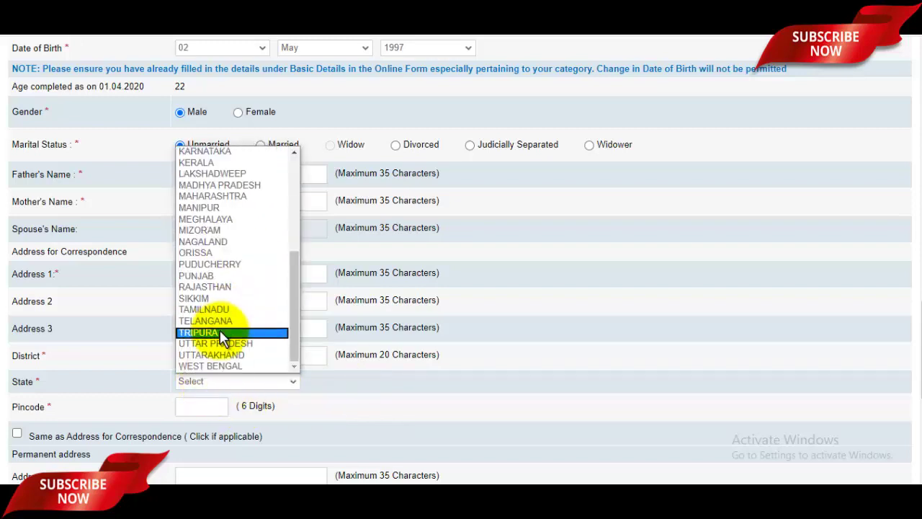
left_click(219, 343)
scroll(216, 288, "down", 2)
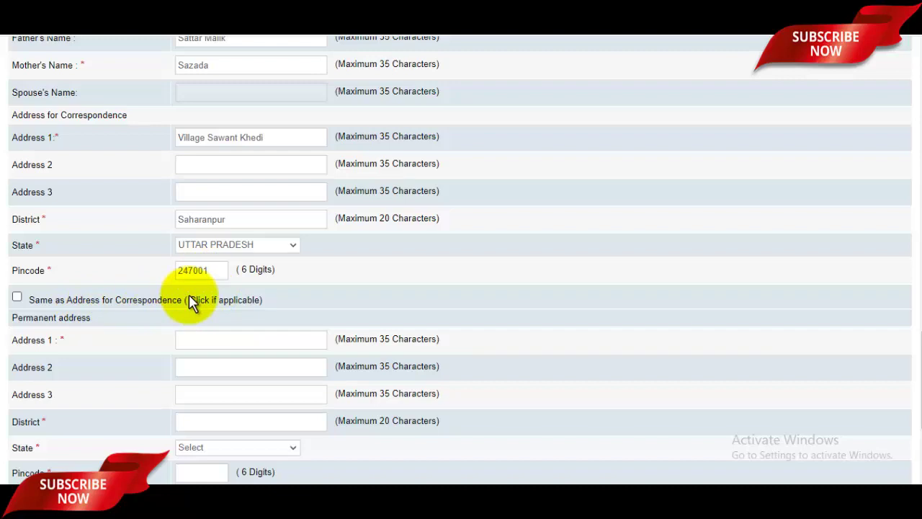
Step: Copy the correspondence address to permanent and choose Communication Address for GST invoicing
left_click(16, 297)
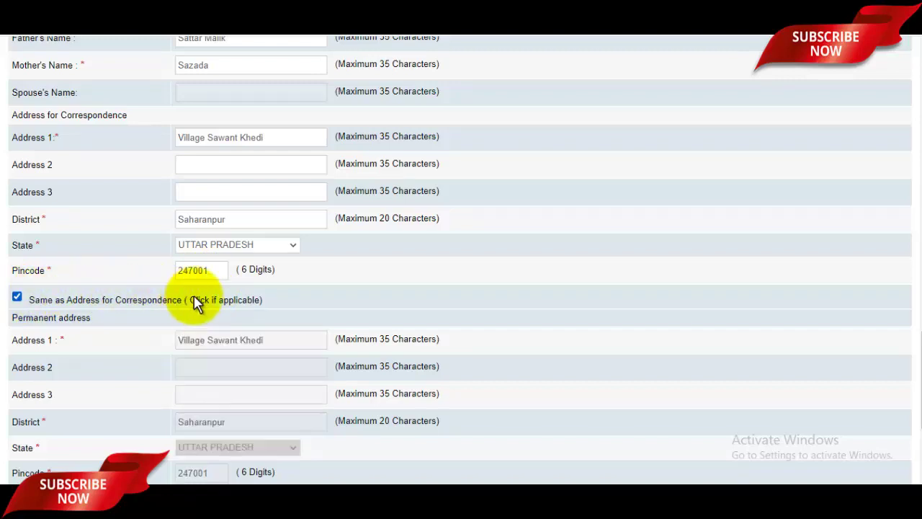
scroll(241, 298, "down", 3)
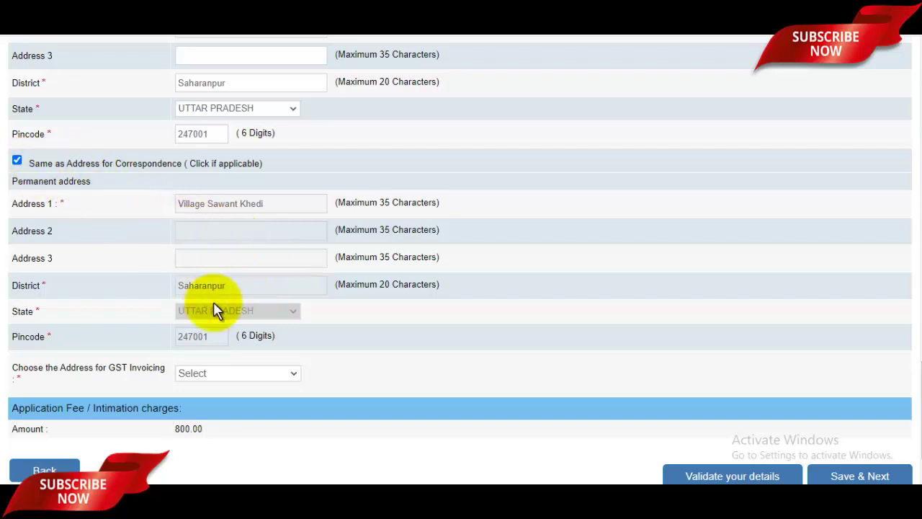
left_click(220, 374)
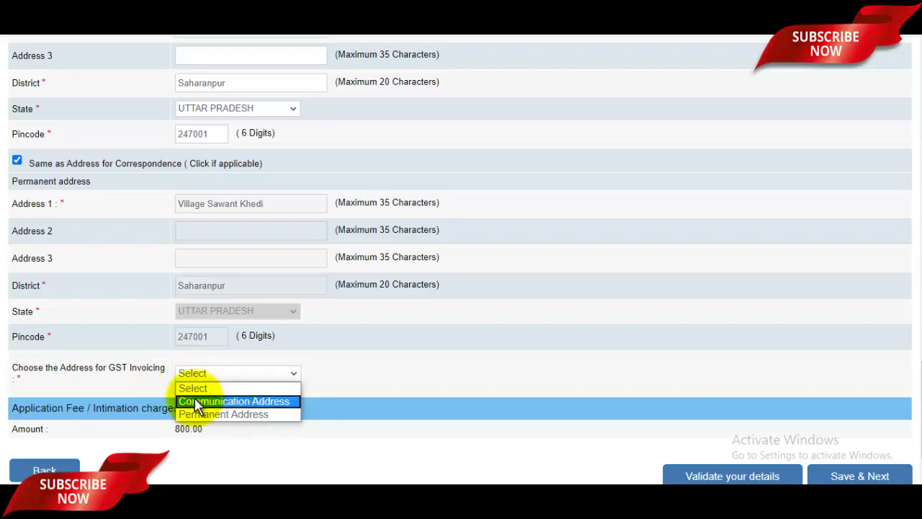
left_click(198, 401)
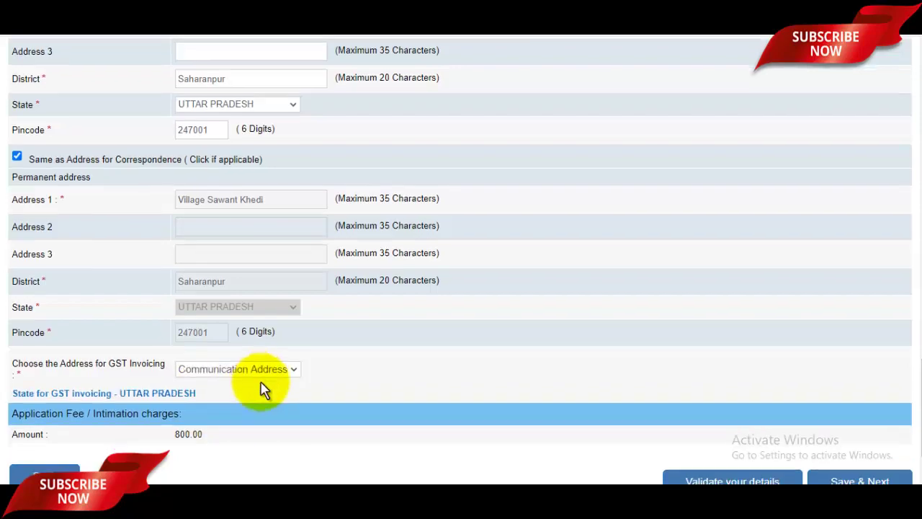
scroll(361, 381, "down", 1)
scroll(360, 382, "up", 20)
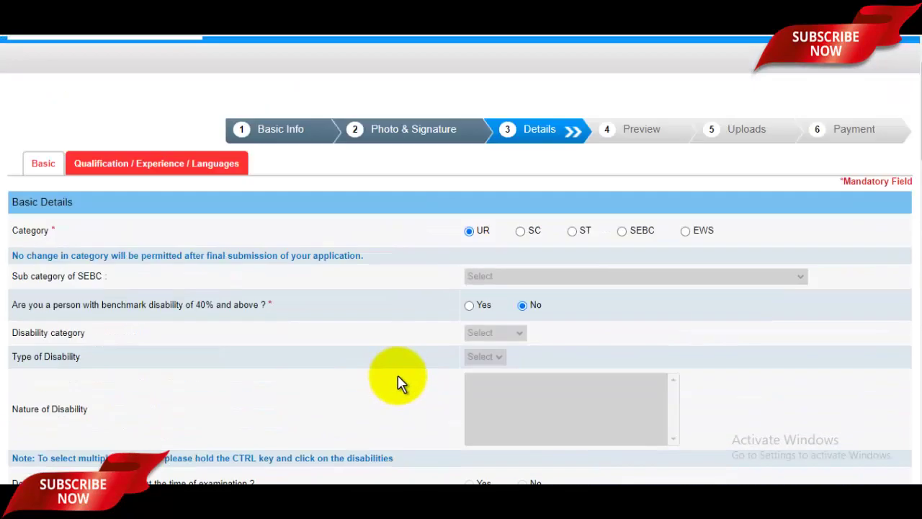
scroll(402, 381, "down", 20)
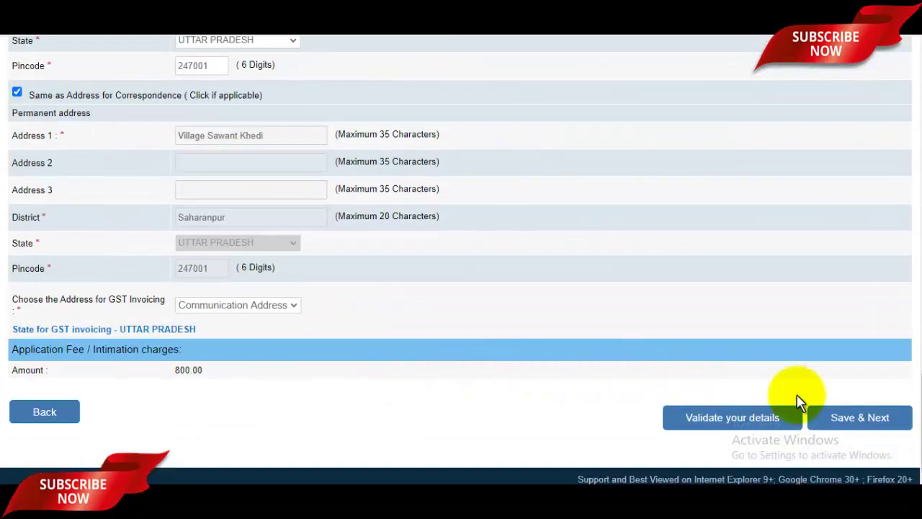
Step: Save the basic details and set the graduation degree to Others, named BA
left_click(872, 421)
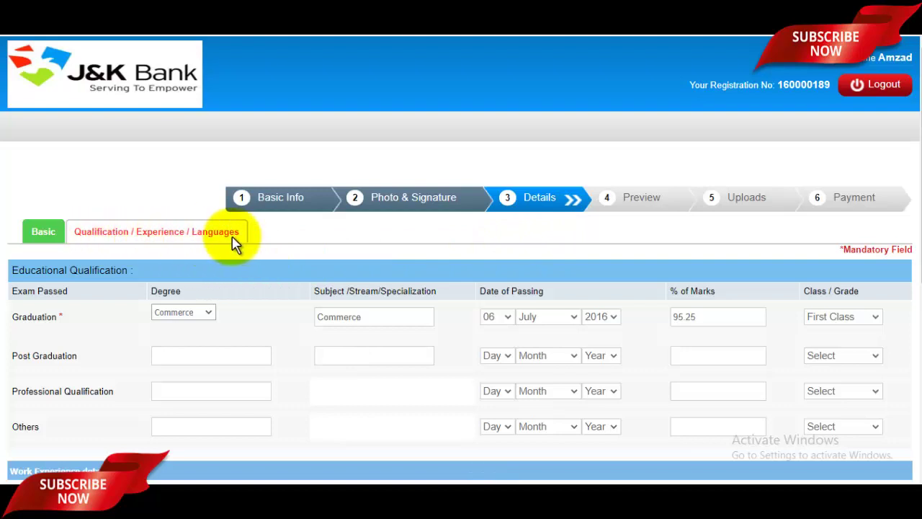
scroll(220, 241, "down", 2)
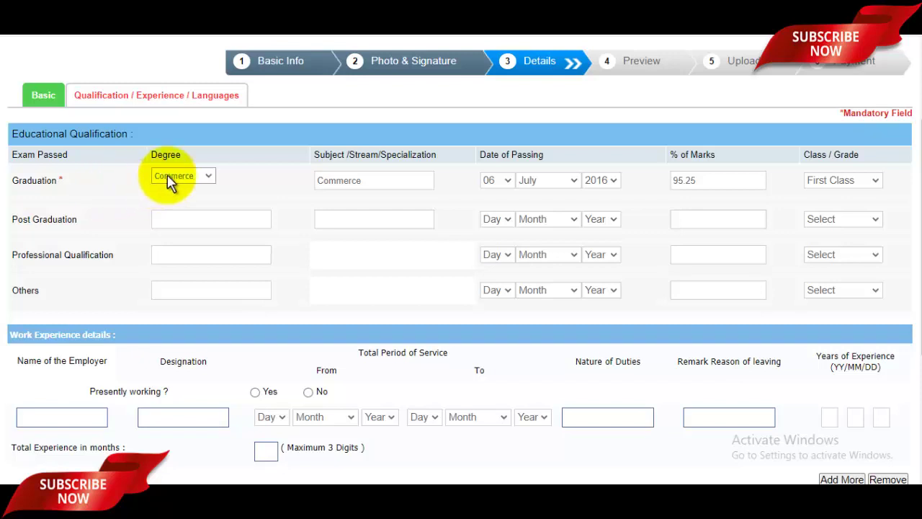
left_click(187, 177)
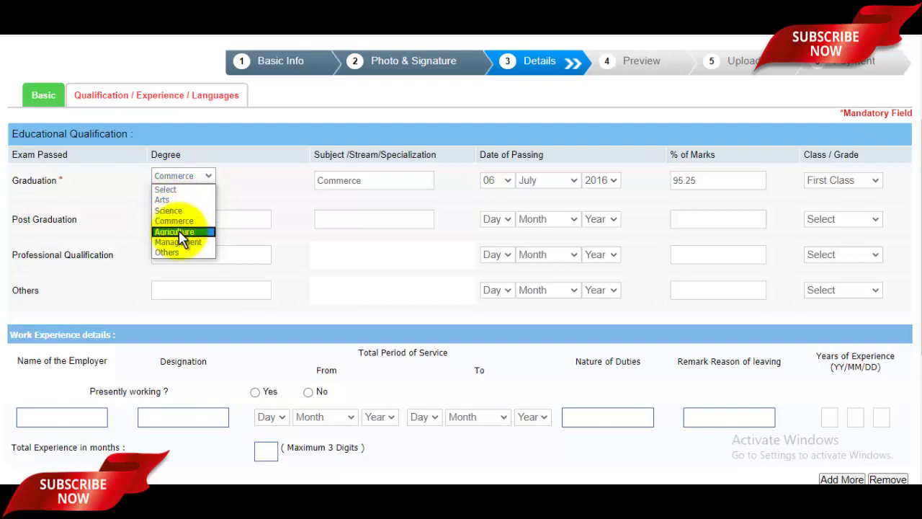
left_click(177, 252)
left_click(220, 208)
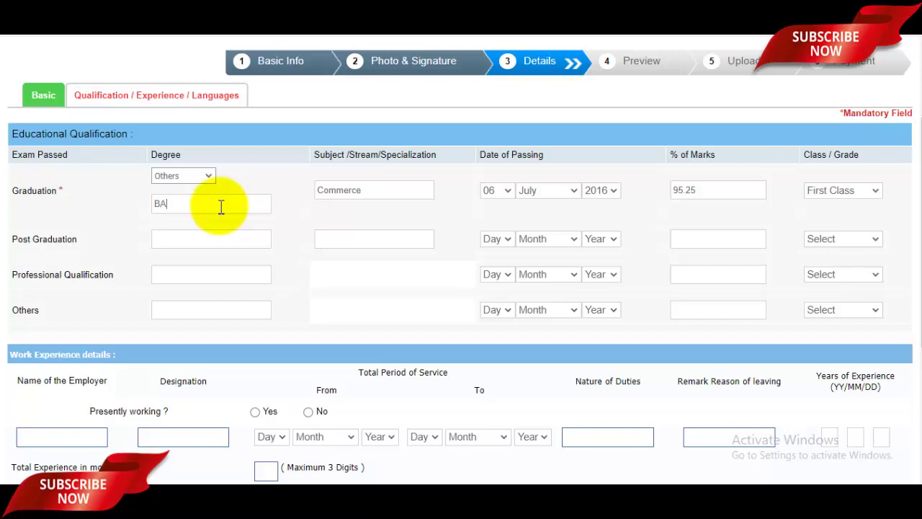
Step: Change the graduation subject from Commerce to Hindi English Education, keeping First Class as grade
left_click_drag(368, 190, 320, 193)
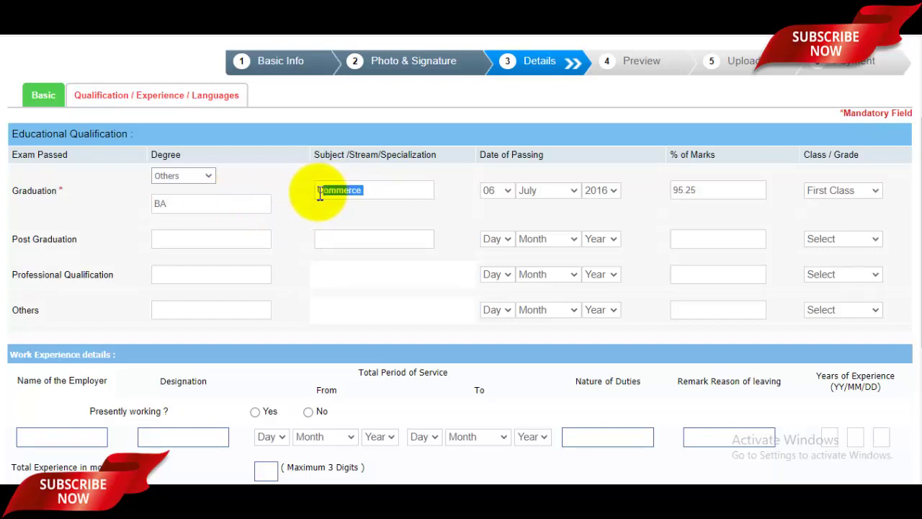
type("Fin")
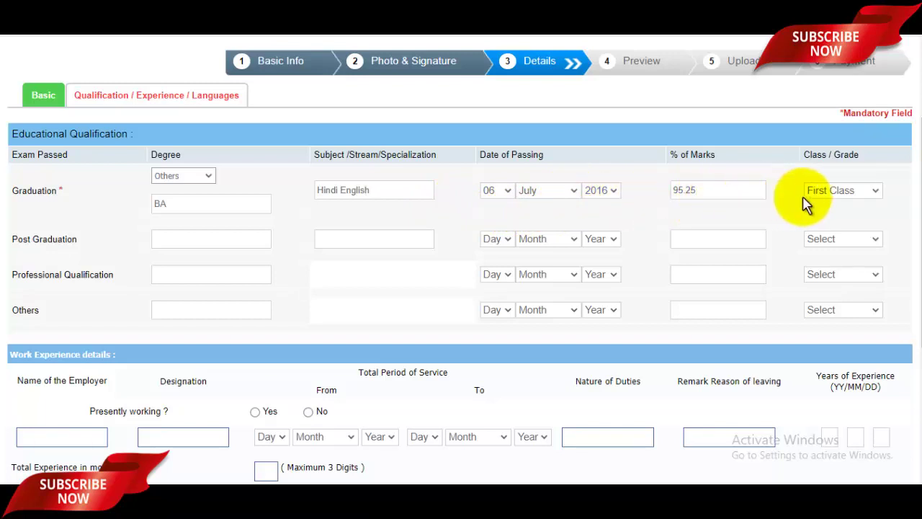
left_click(838, 194)
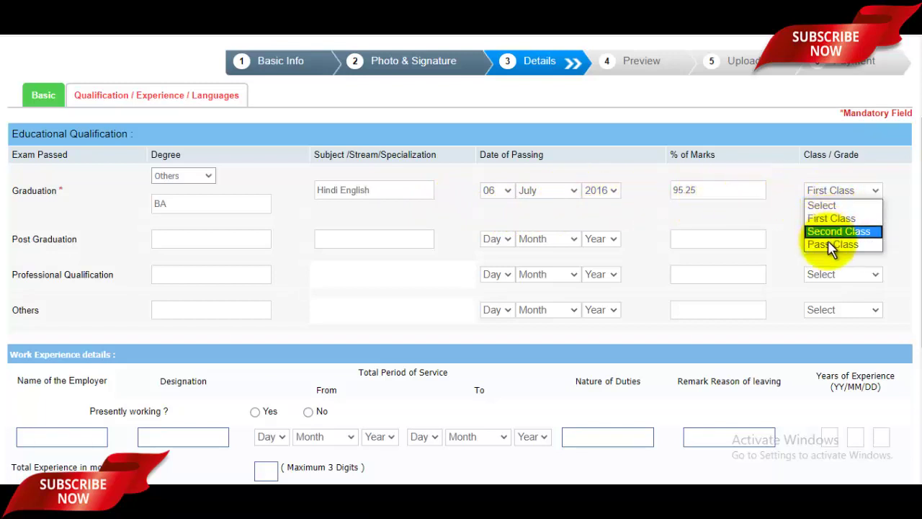
left_click(821, 220)
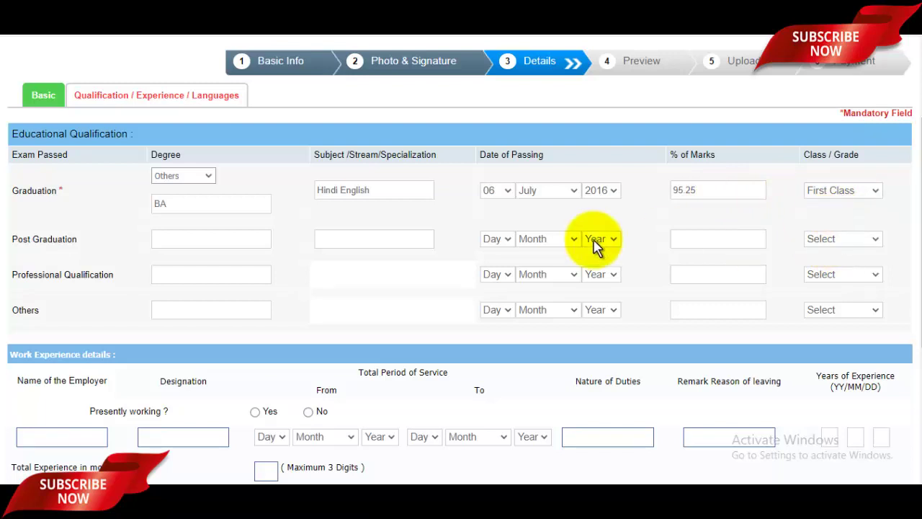
left_click(393, 193)
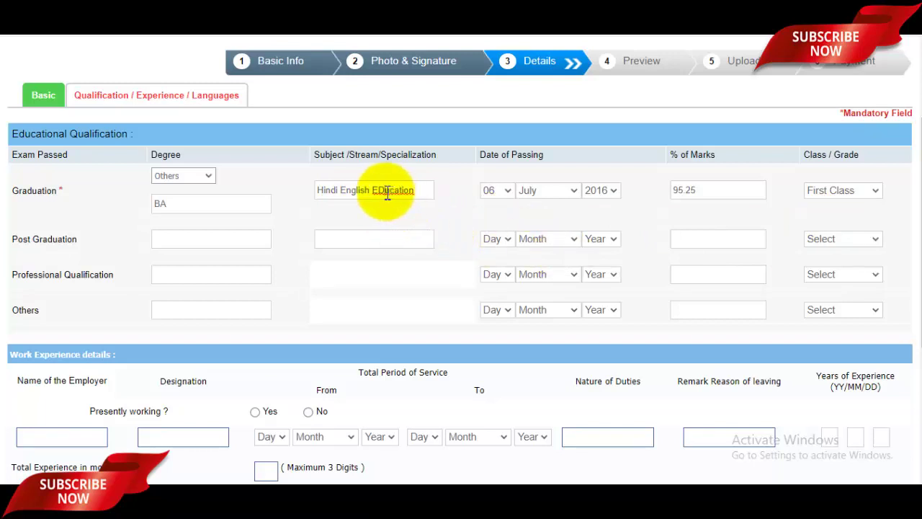
left_click(387, 193)
key("BackSpace")
type("d")
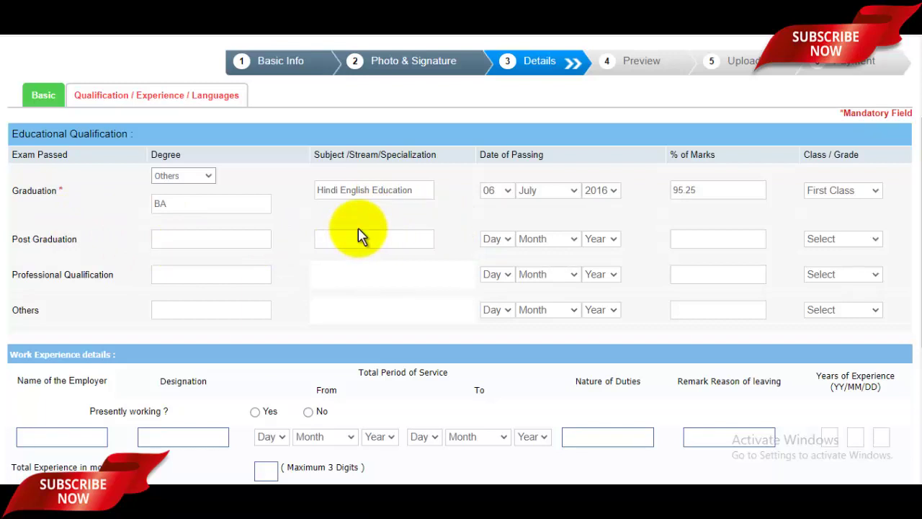
left_click(216, 240)
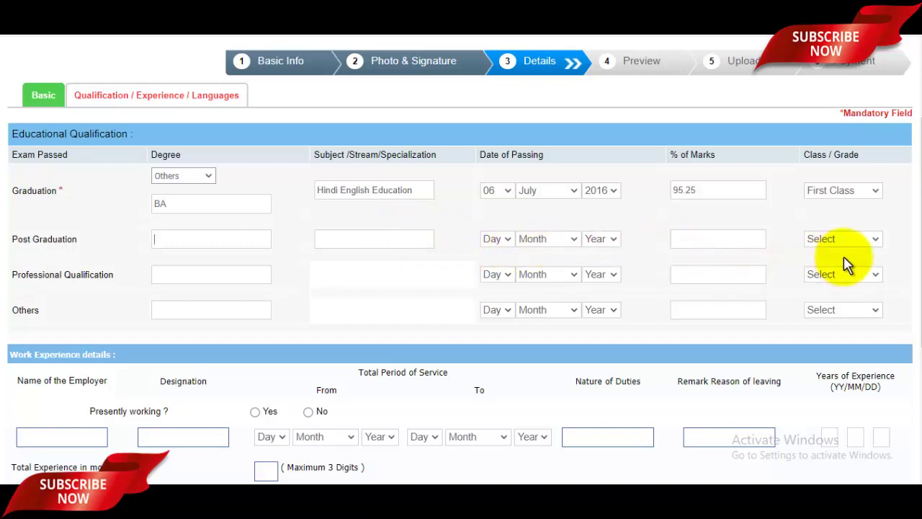
scroll(569, 229, "down", 1)
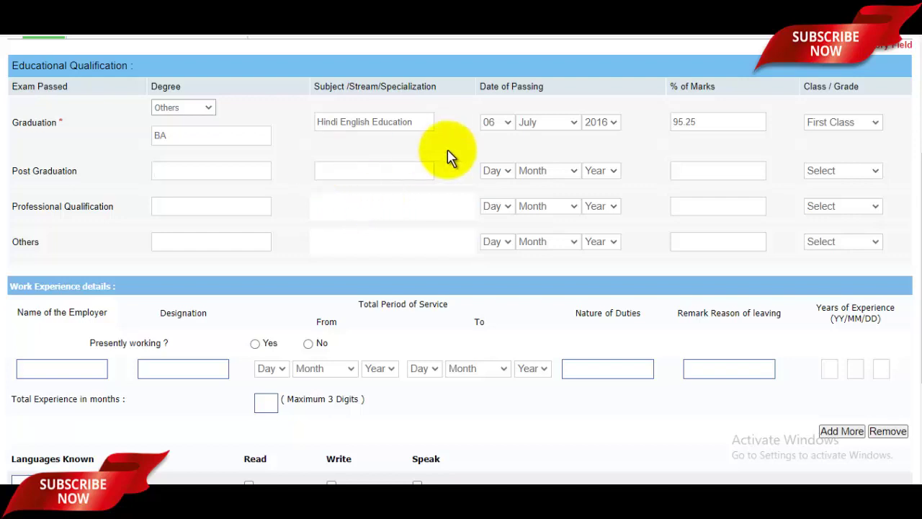
scroll(522, 204, "down", 2)
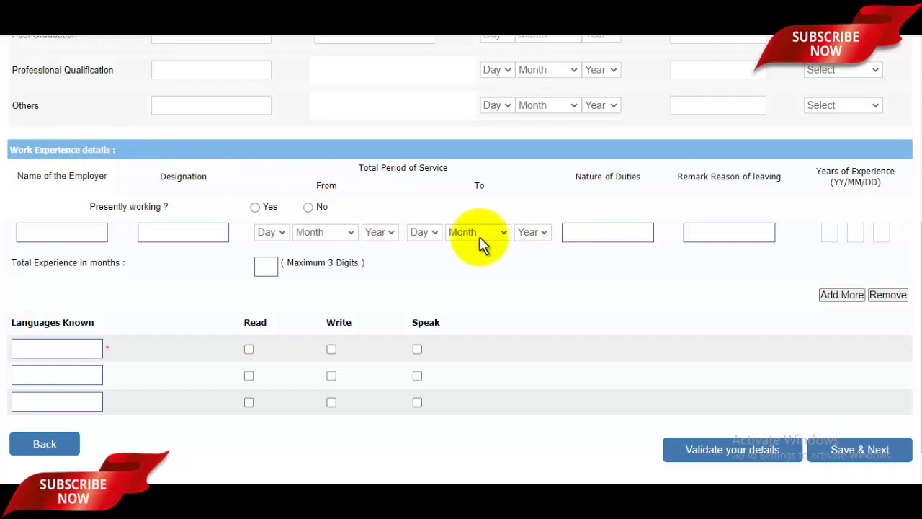
left_click(72, 229)
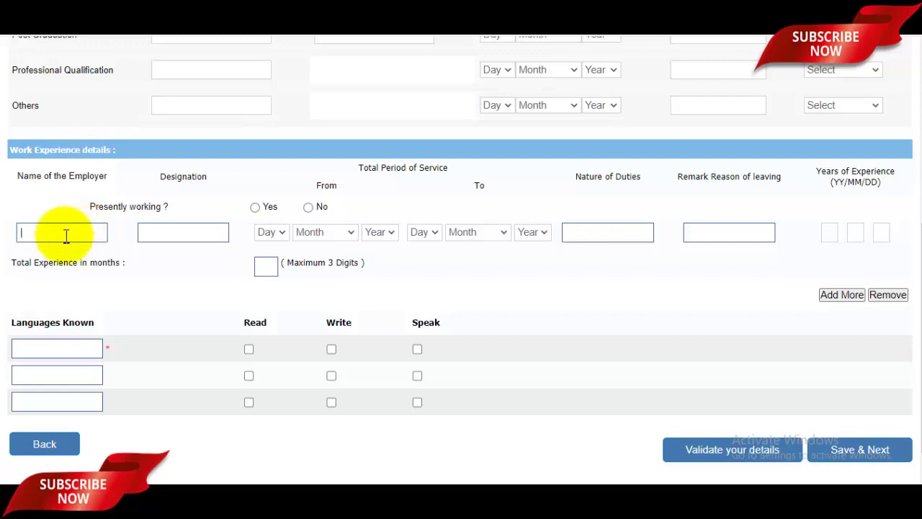
left_click(173, 235)
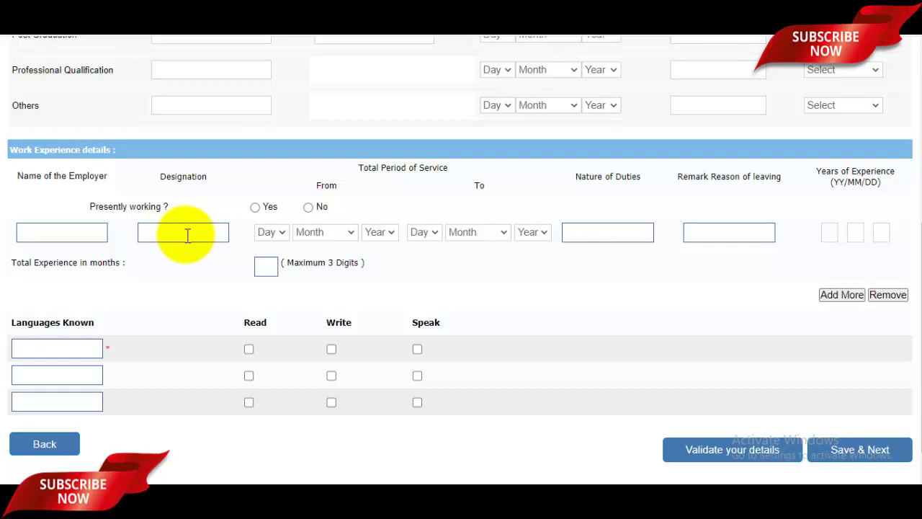
left_click(280, 234)
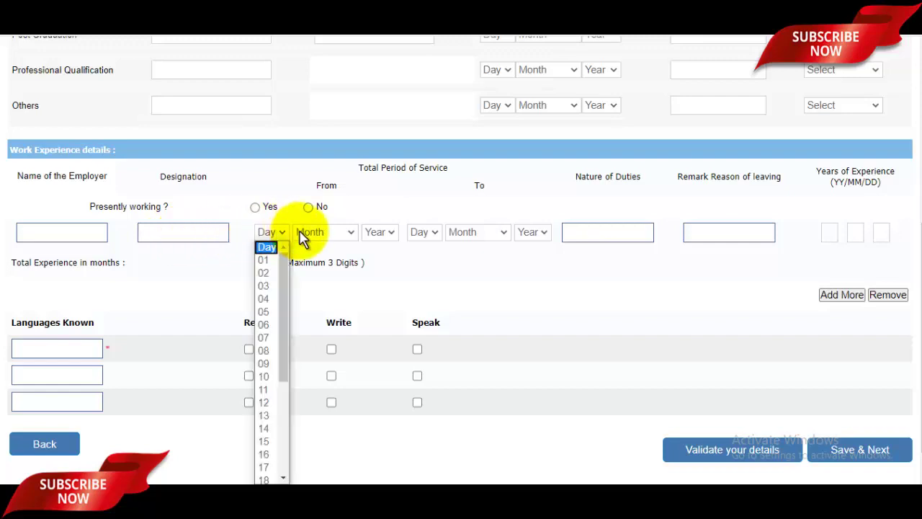
left_click(321, 232)
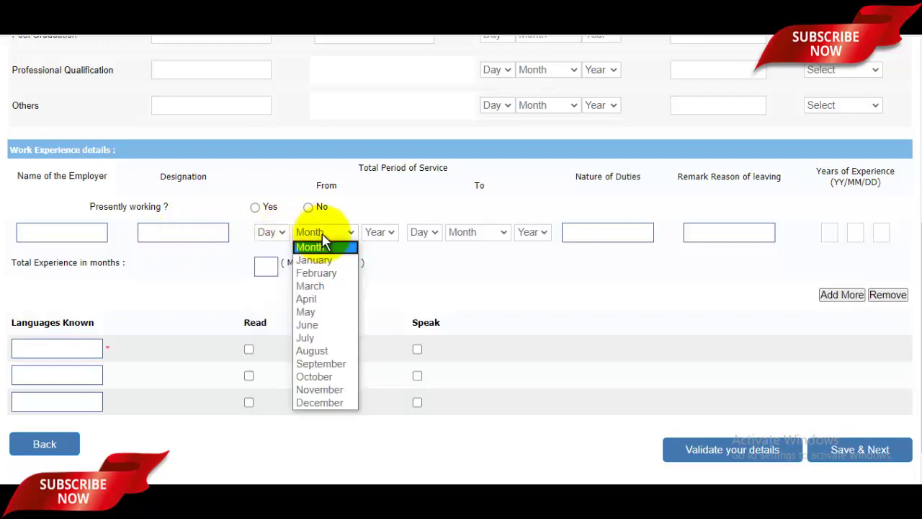
left_click(322, 233)
left_click(382, 233)
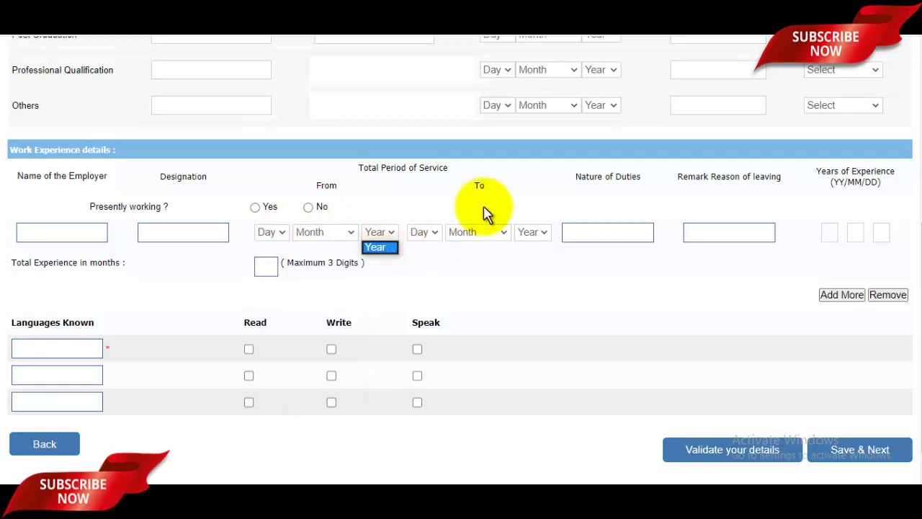
left_click(422, 229)
left_click(424, 232)
left_click(475, 234)
left_click(477, 234)
left_click(530, 234)
left_click(532, 234)
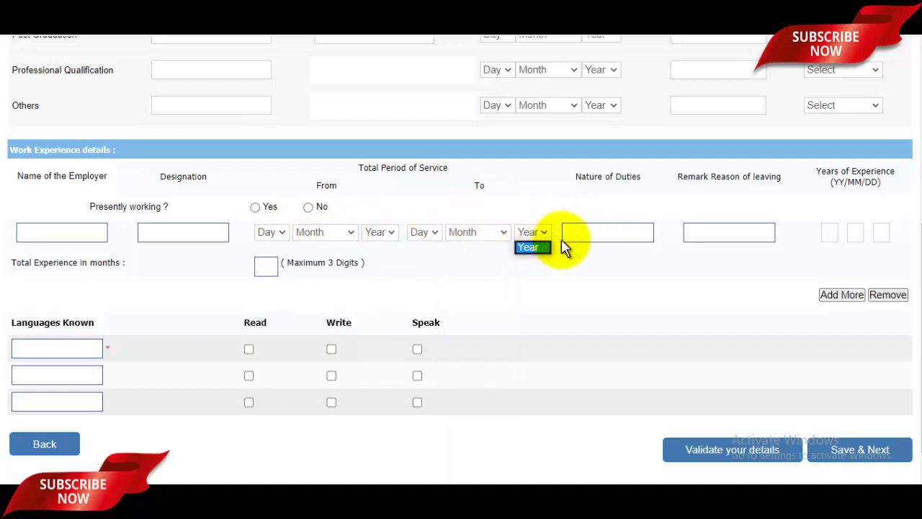
left_click(600, 238)
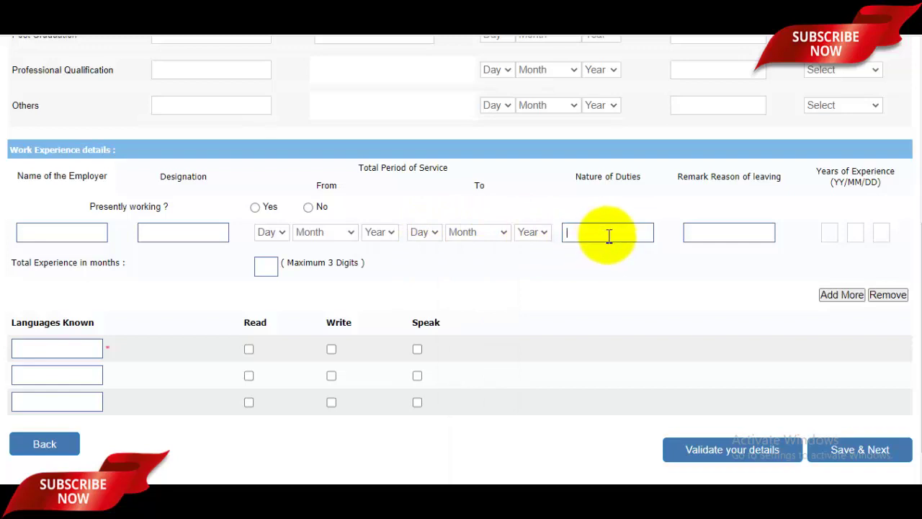
left_click(726, 240)
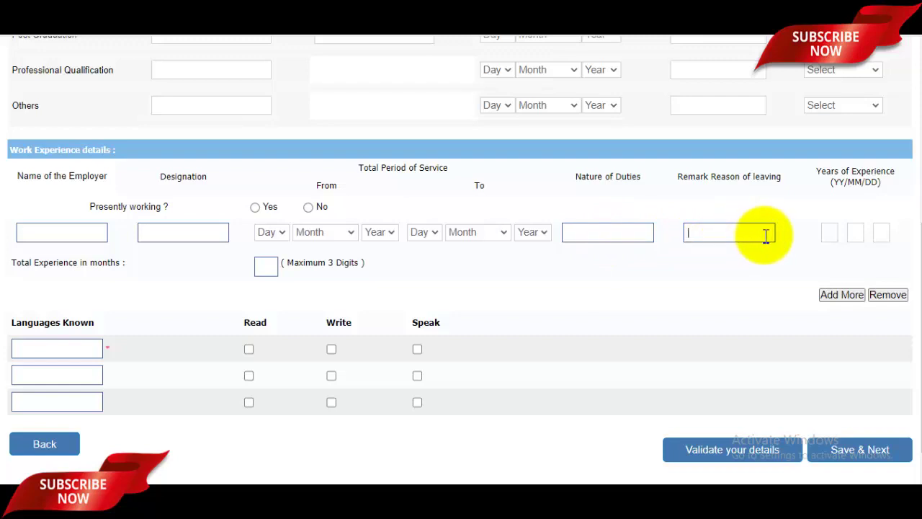
scroll(766, 236, "down", 1)
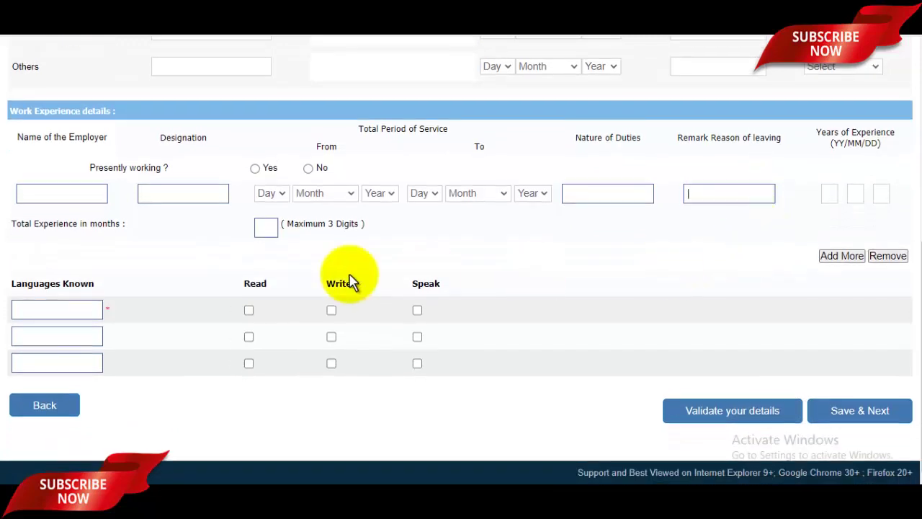
Step: Add Hindi as a known language with Read, Write and Speak ticked
left_click(58, 308)
type("Hindi")
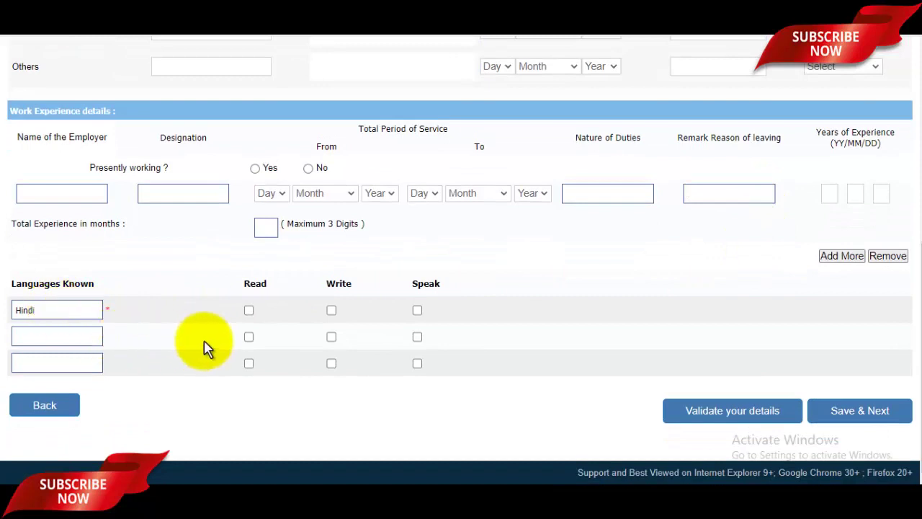
left_click(248, 310)
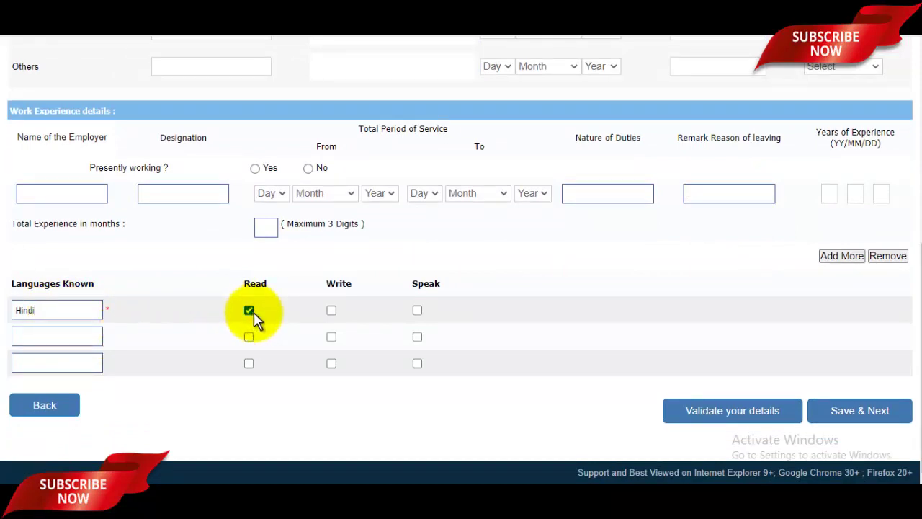
left_click(333, 312)
left_click(417, 312)
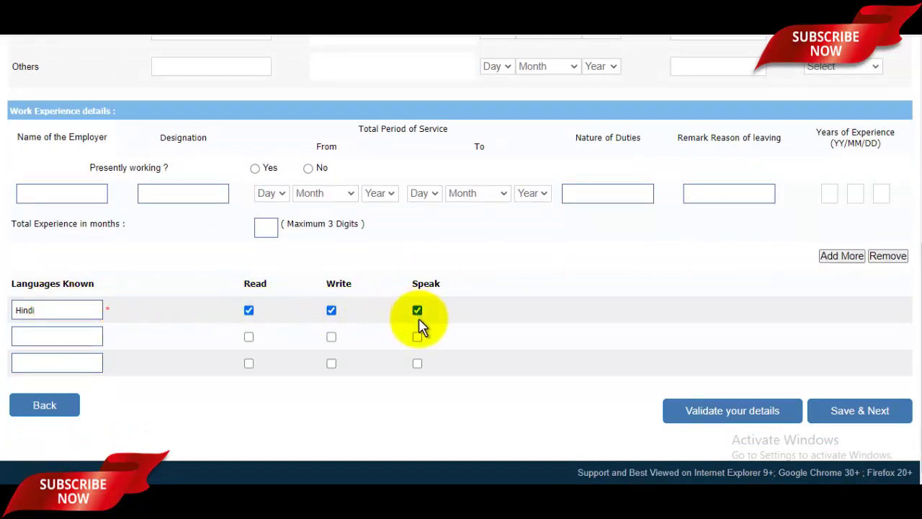
Step: Add English with Read, Write and Speak ticked, then save and go to the preview
left_click(67, 335)
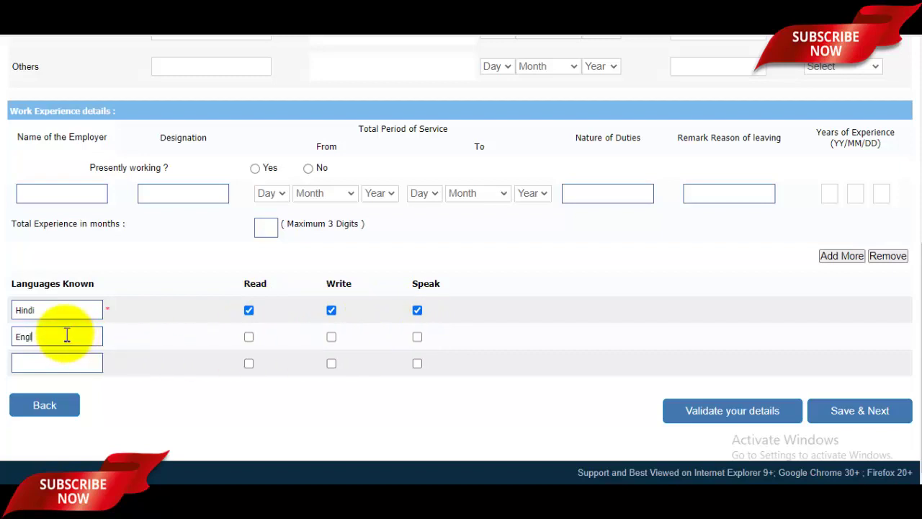
type("English")
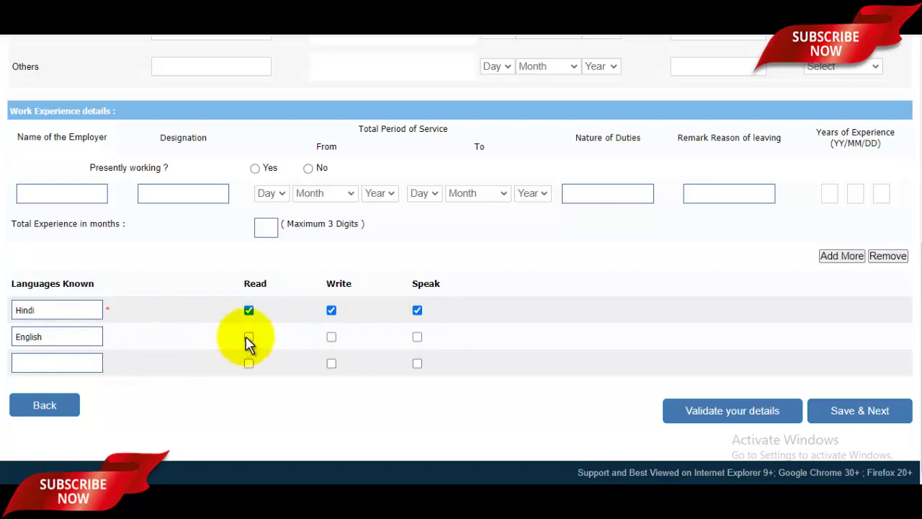
left_click(248, 337)
left_click(332, 338)
left_click(415, 337)
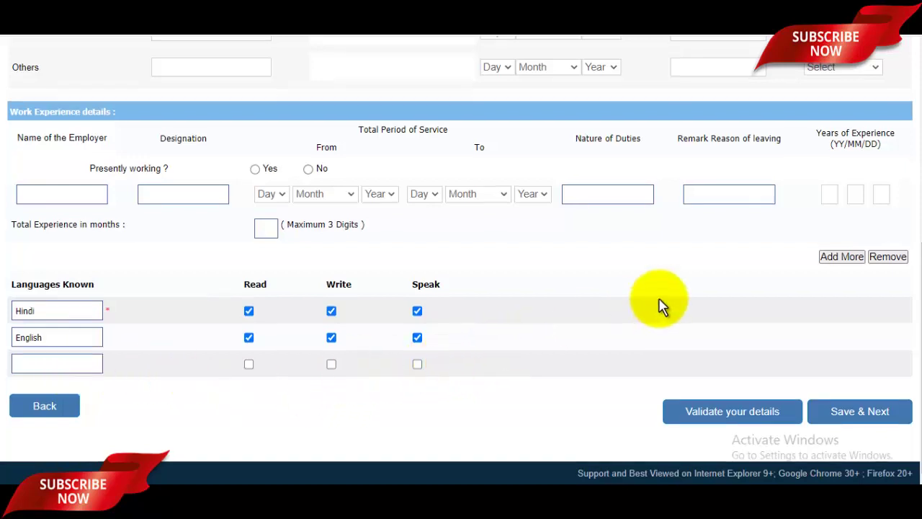
scroll(660, 299, "up", 5)
scroll(660, 300, "down", 5)
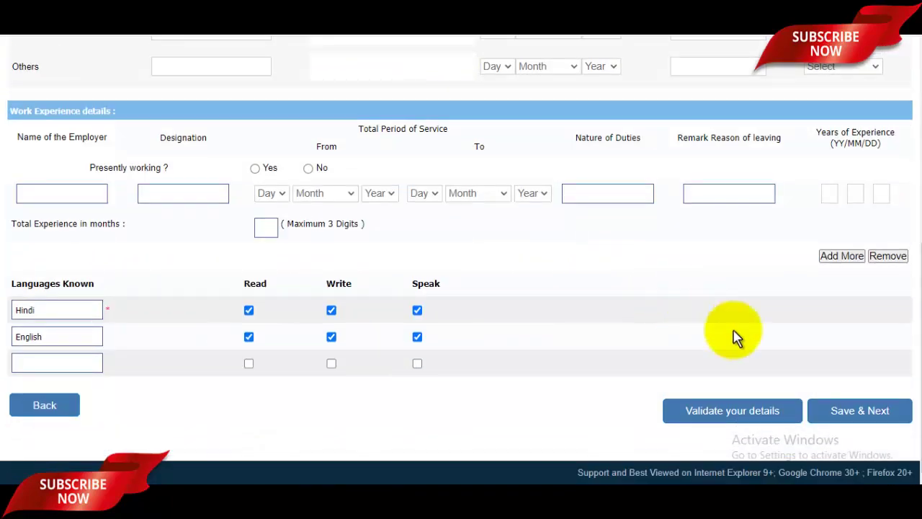
left_click(843, 416)
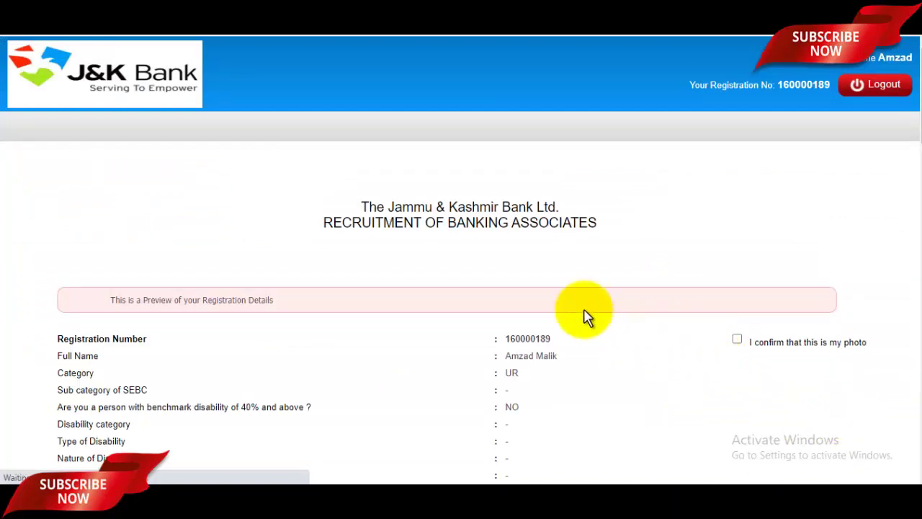
Step: Tick 'I confirm that this is my photo' on the registration preview
scroll(651, 306, "down", 2)
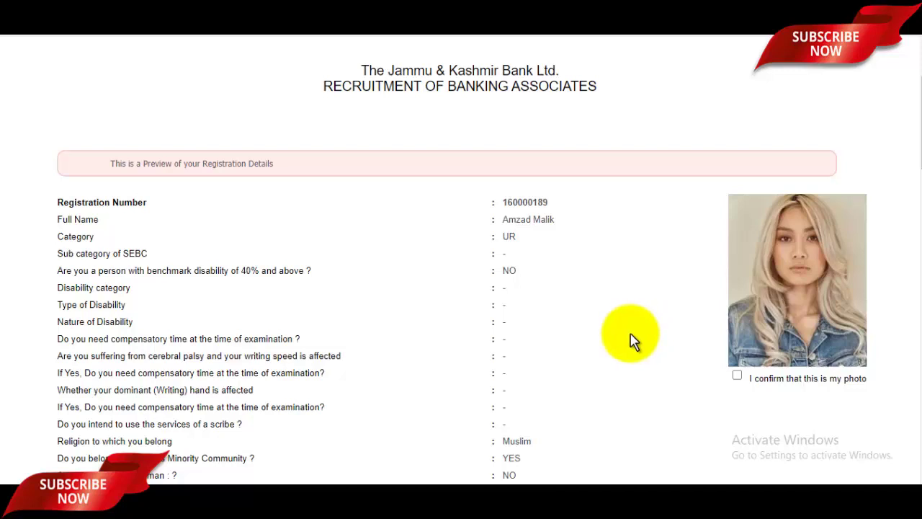
scroll(570, 336, "down", 1)
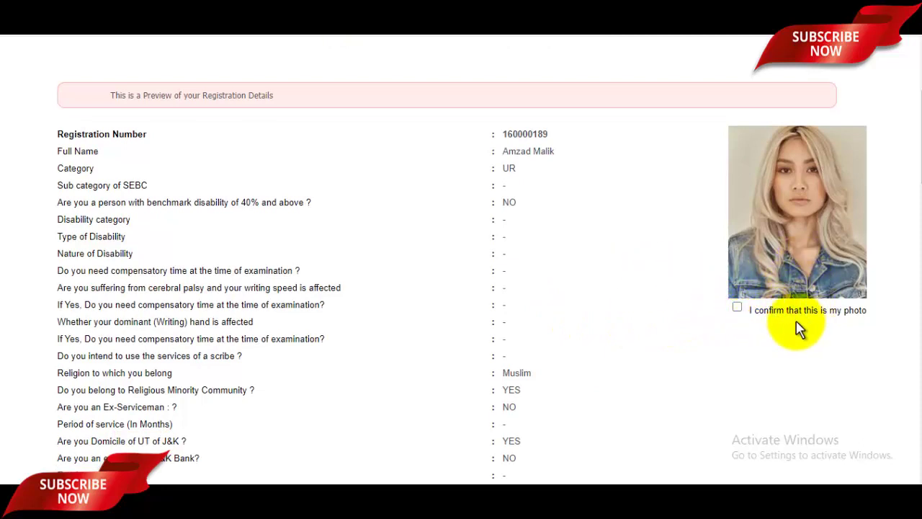
left_click(737, 309)
scroll(663, 305, "down", 10)
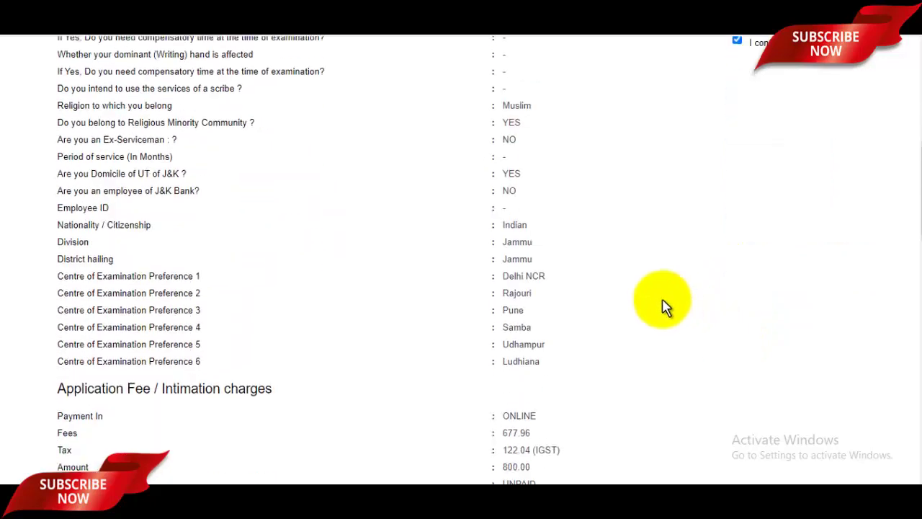
scroll(663, 306, "down", 8)
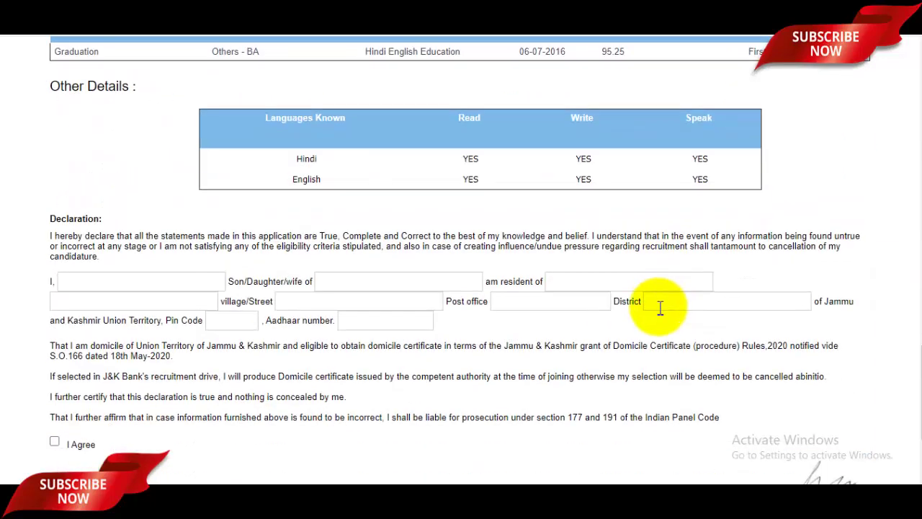
Step: Enter the declarant's name, parent's name and Jammu as place of residence
scroll(662, 315, "down", 2)
scroll(661, 315, "up", 2)
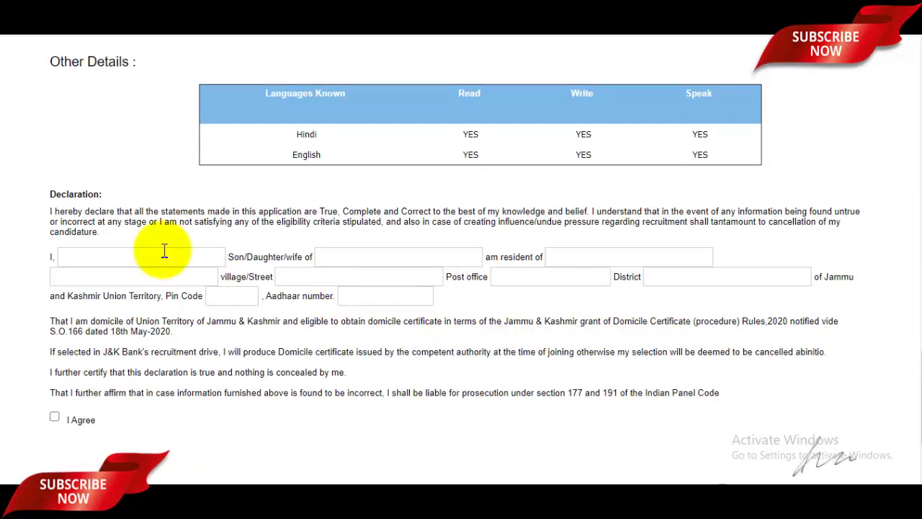
left_click(140, 257)
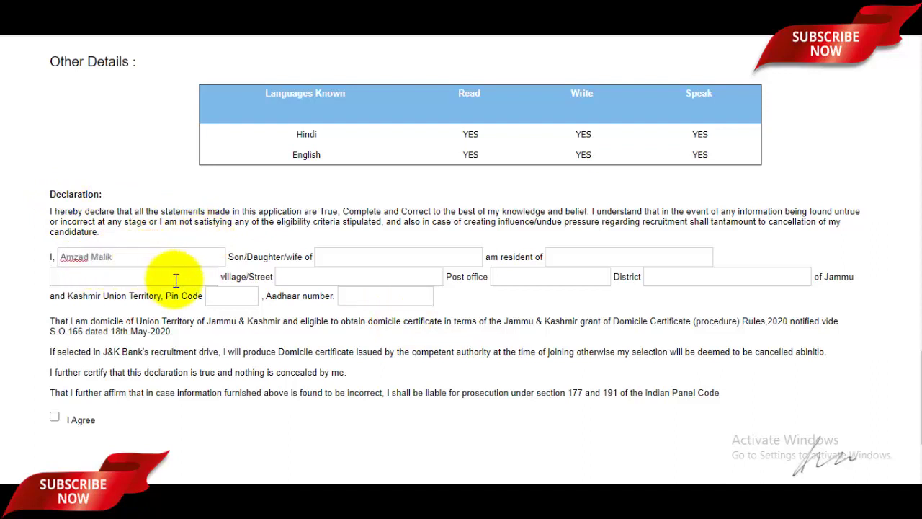
left_click(354, 257)
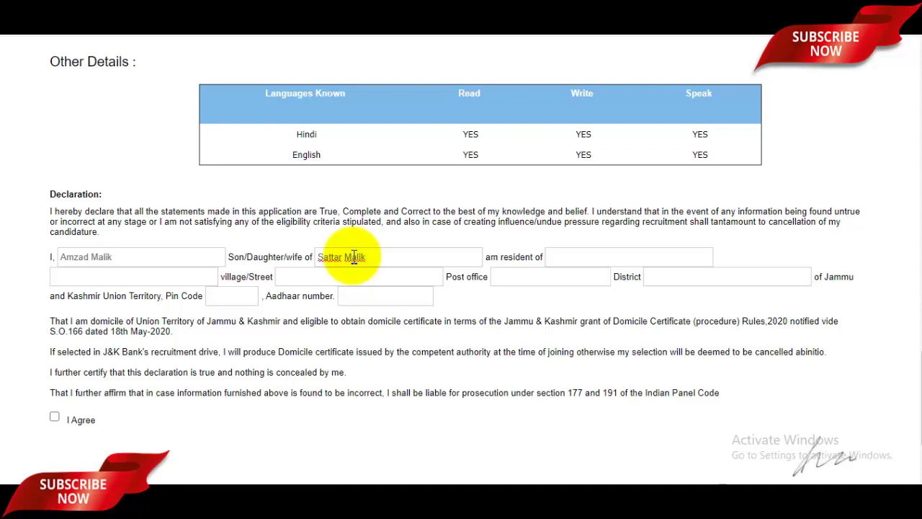
left_click(592, 264)
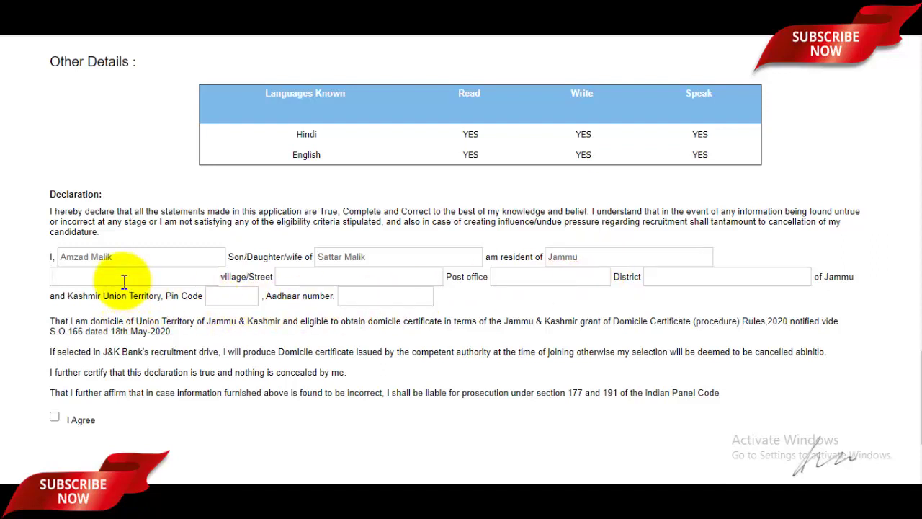
Step: Fill the declaration's post office, village/street, district and pin code fields
left_click(526, 281)
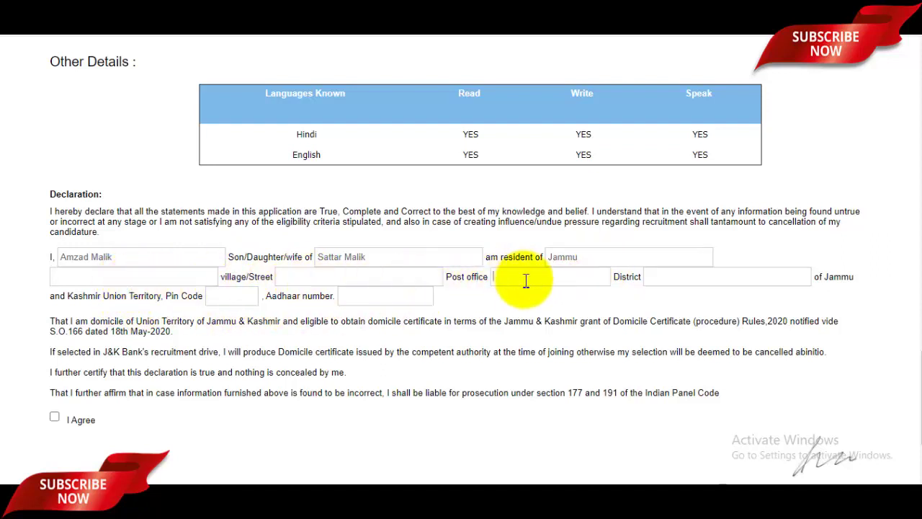
left_click(341, 276)
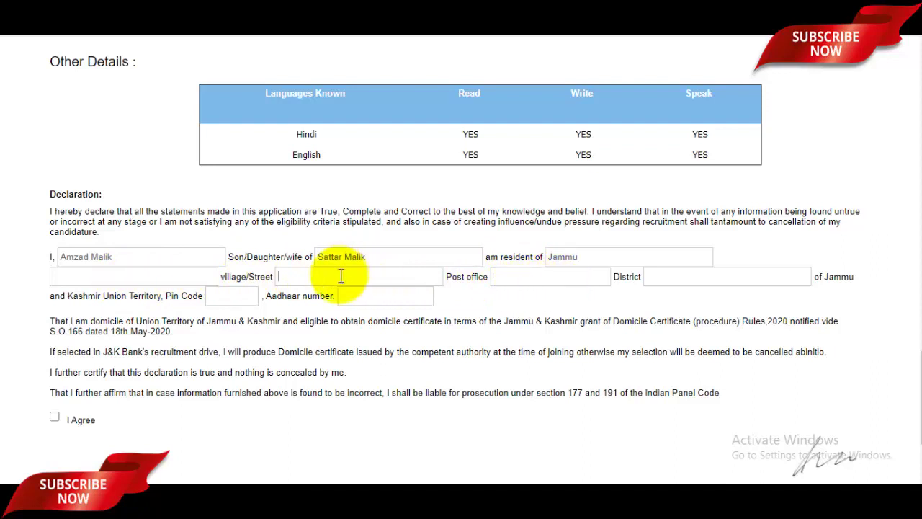
left_click(689, 278)
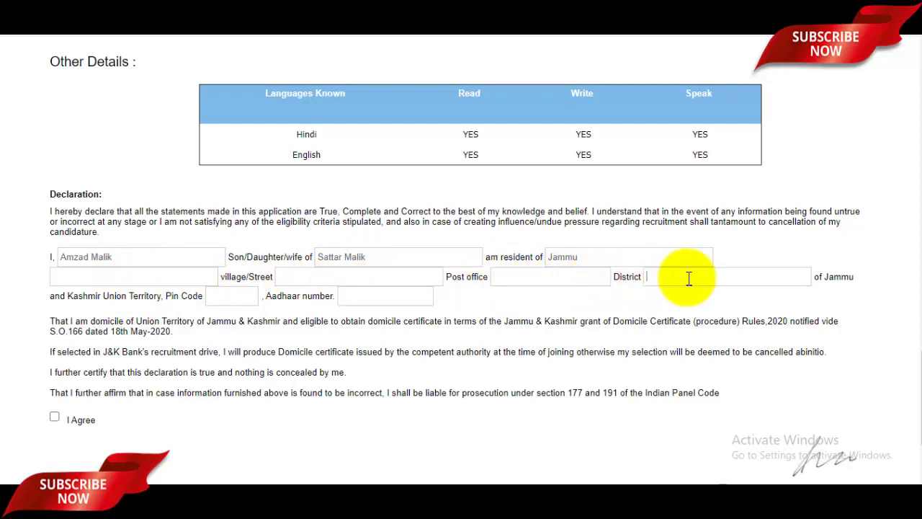
left_click(222, 297)
left_click(382, 297)
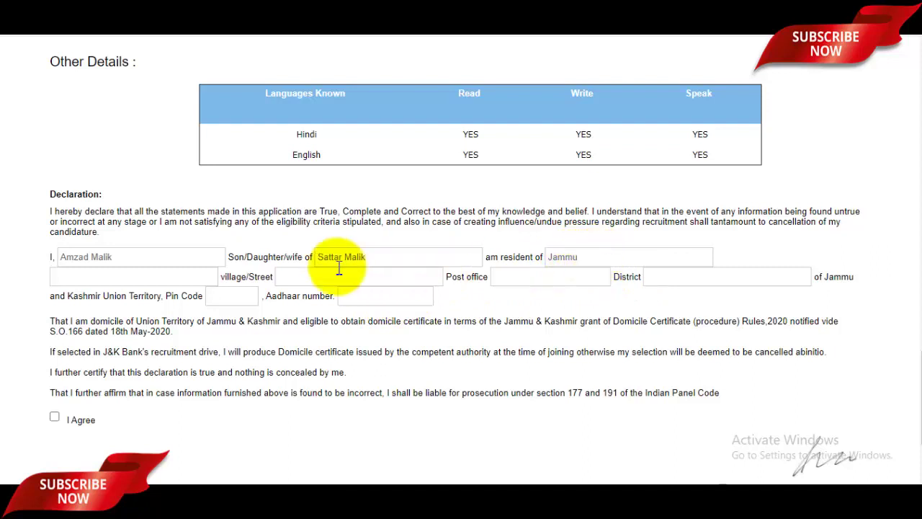
left_click(159, 280)
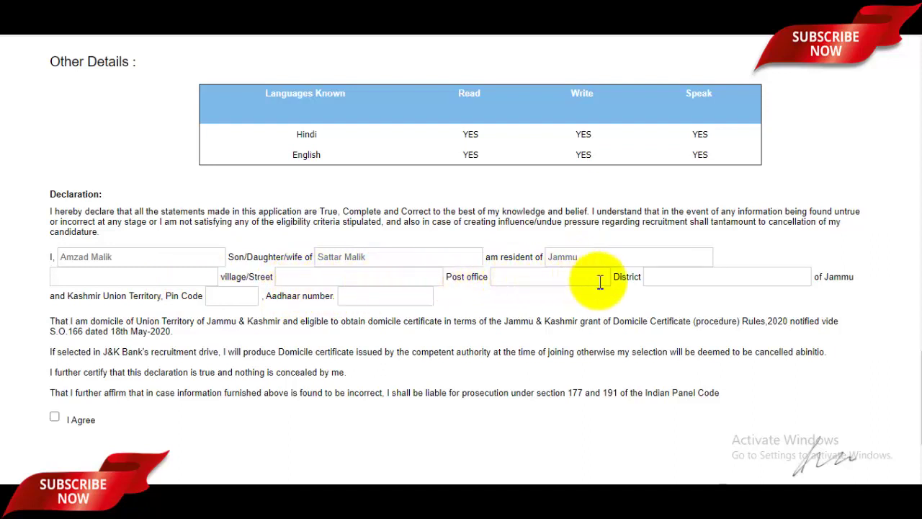
left_click(697, 282)
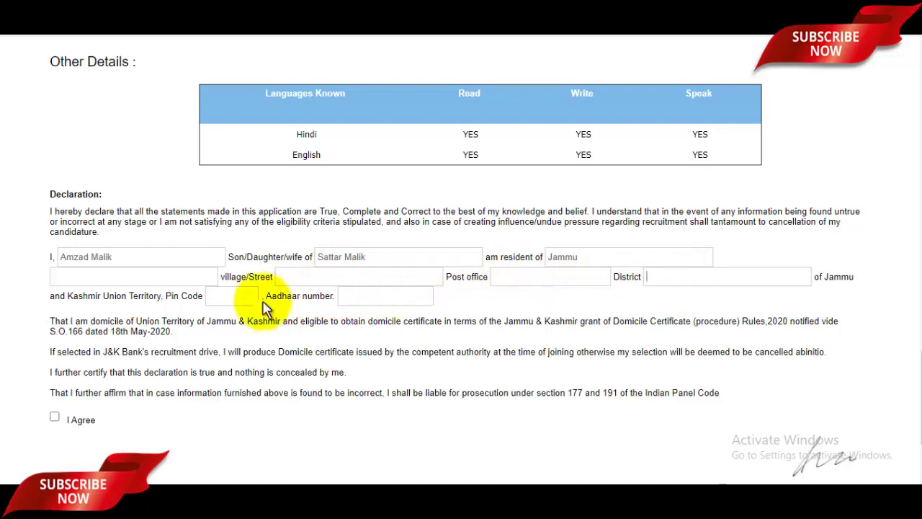
left_click(239, 301)
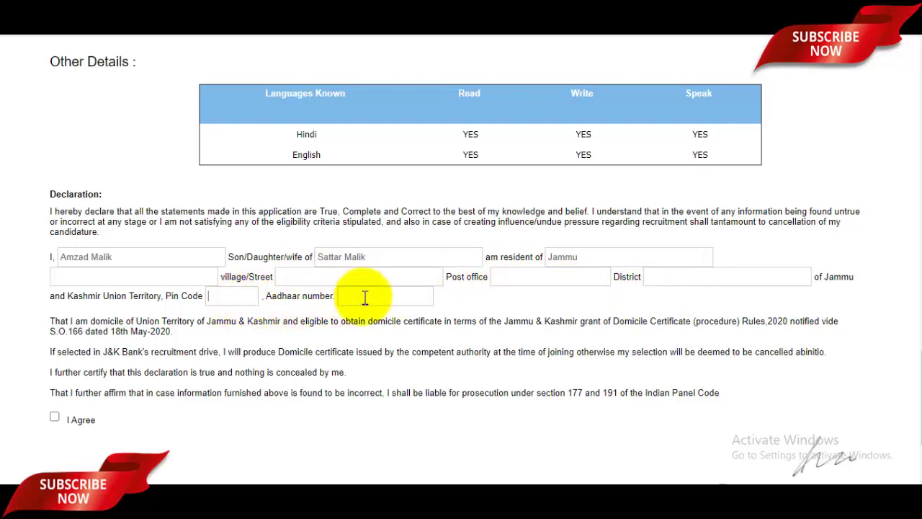
scroll(381, 298, "down", 2)
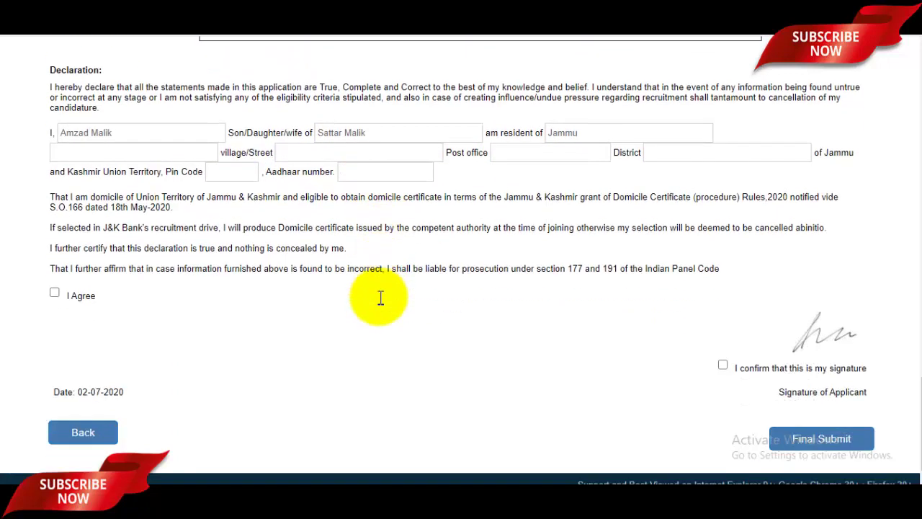
Step: Tick I Agree and the signature confirmation, then final-submit the application
left_click(54, 280)
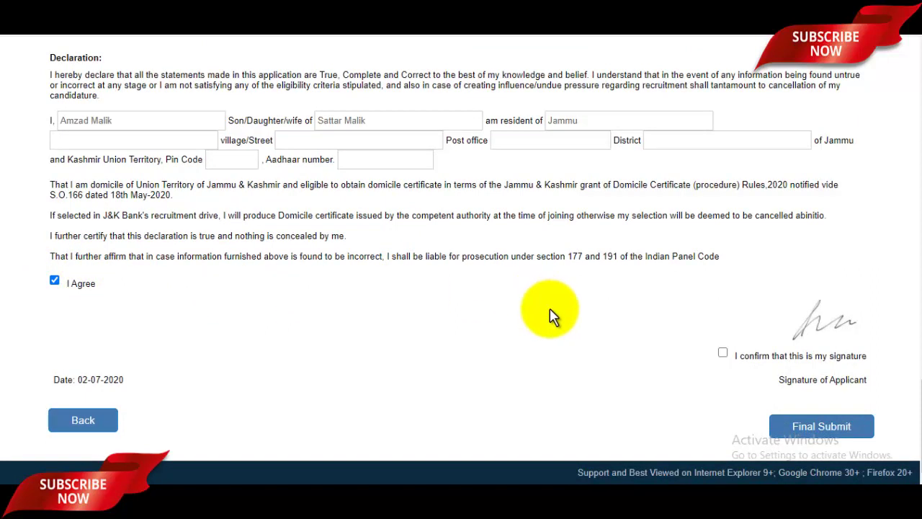
left_click(723, 352)
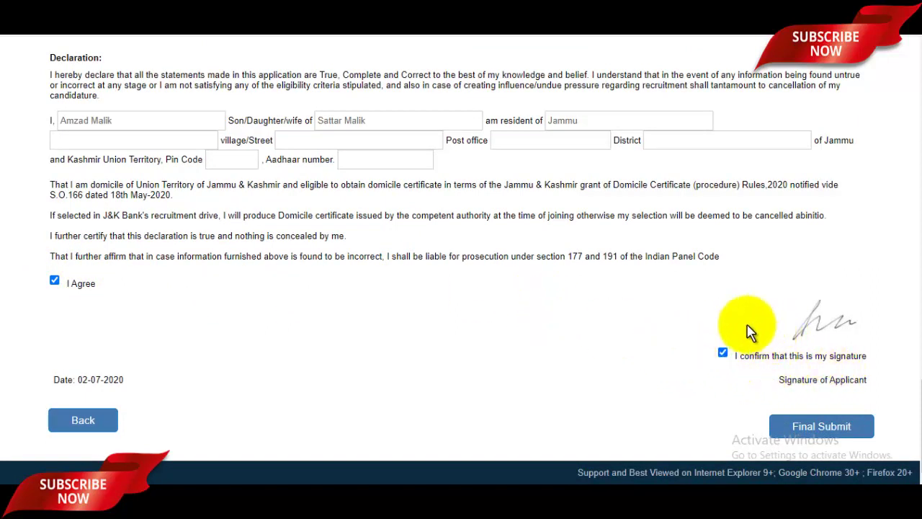
left_click(828, 433)
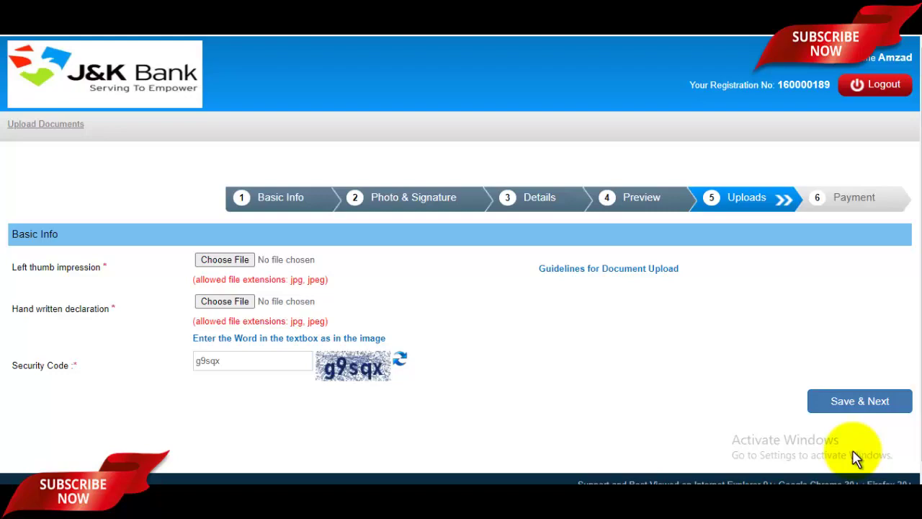
Step: Upload Thumb.jpg from Pictures as the left thumb impression and accept its preview
left_click(236, 260)
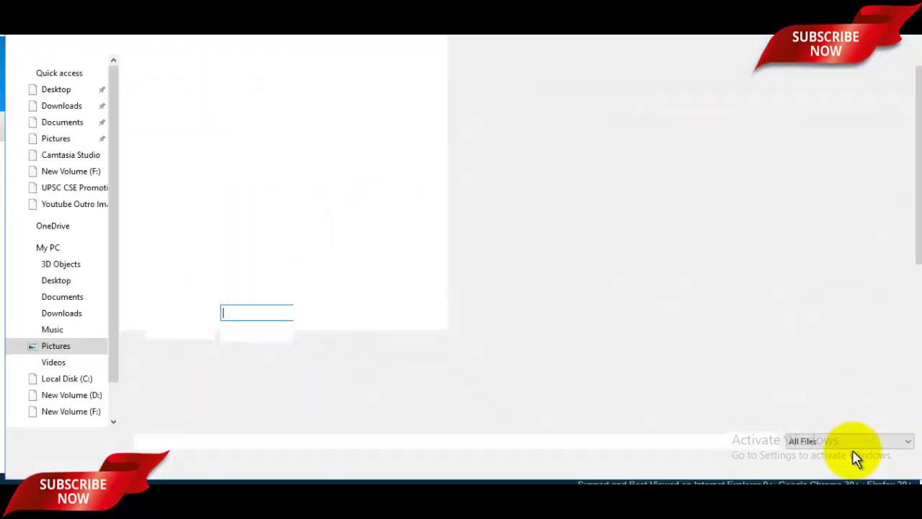
scroll(324, 361, "down", 3)
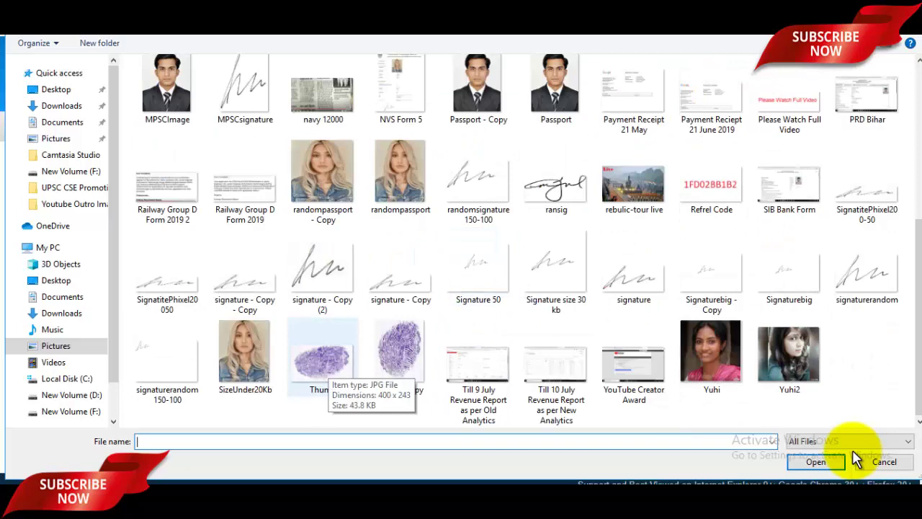
left_click(323, 357)
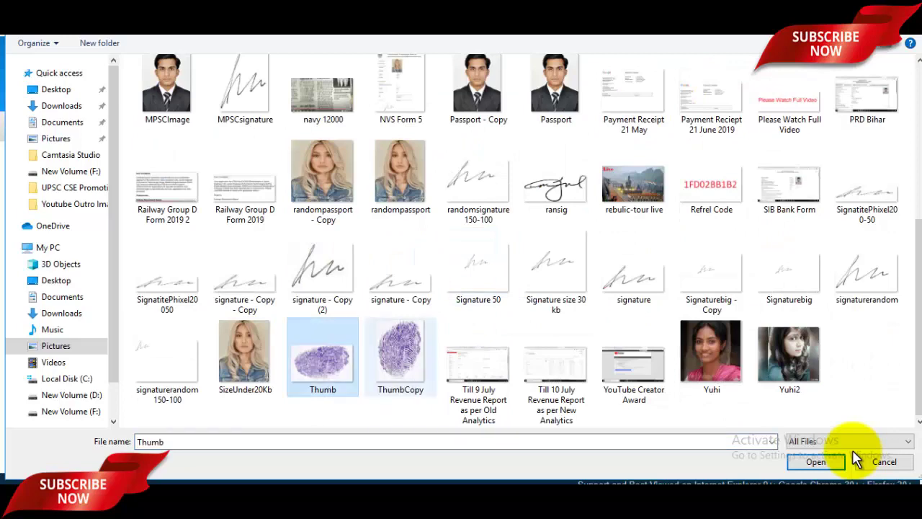
left_click(840, 461)
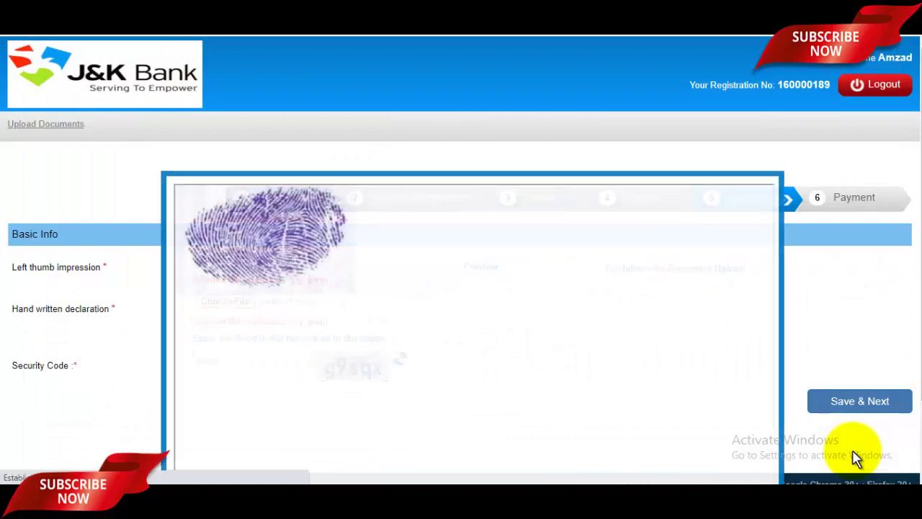
scroll(853, 457, "down", 1)
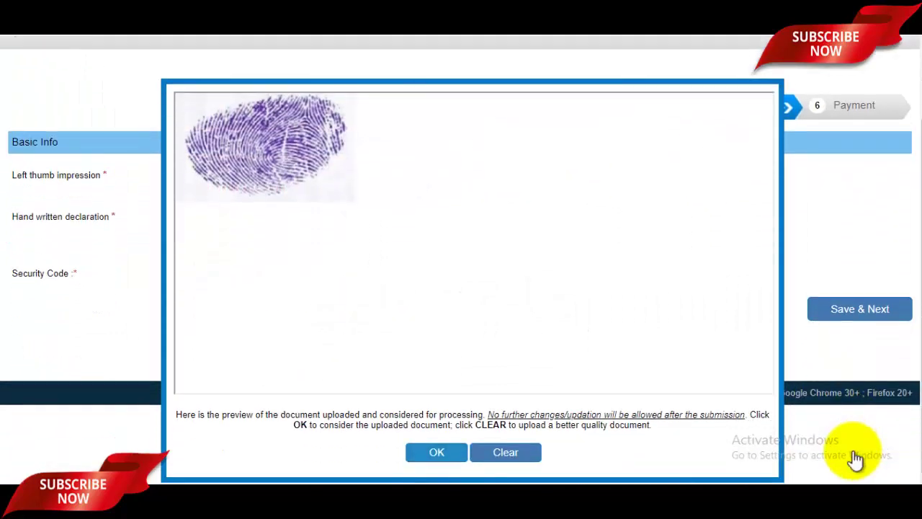
key("Return")
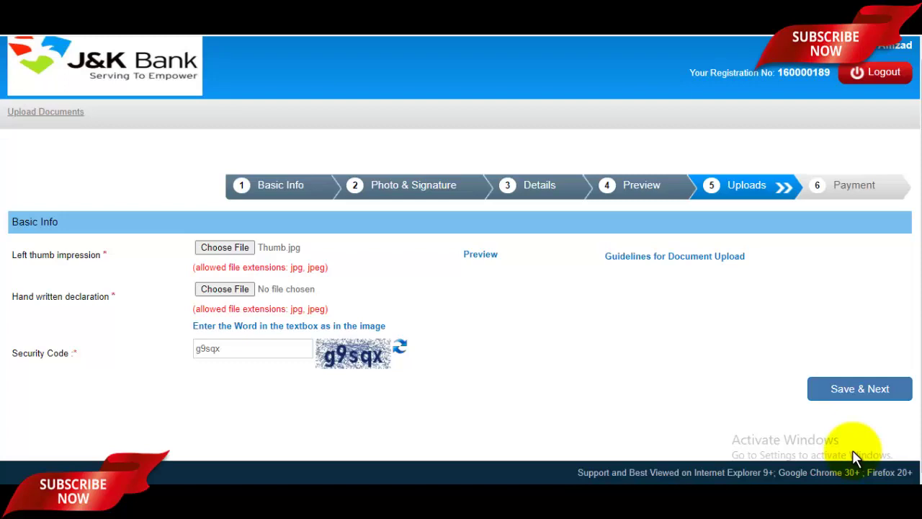
key("alt+Tab")
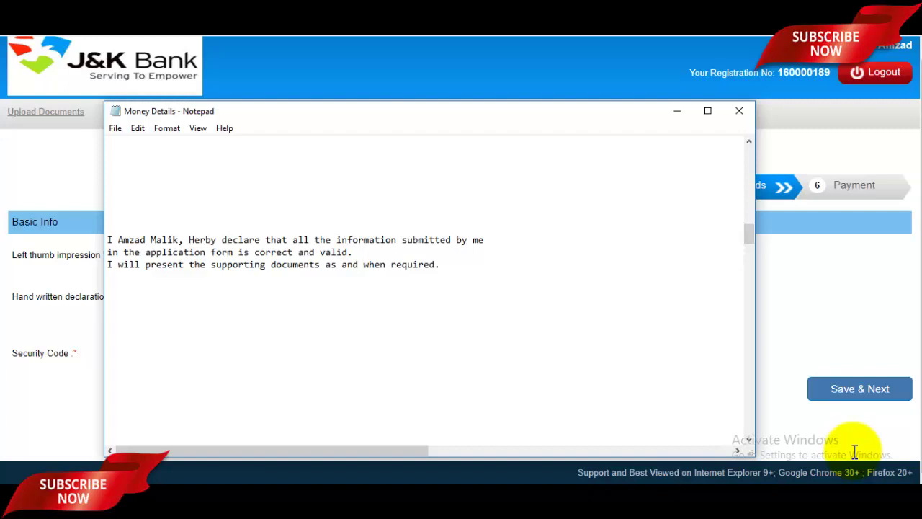
Step: Return to the Uploads step and start choosing the handwritten declaration file
left_click(854, 458)
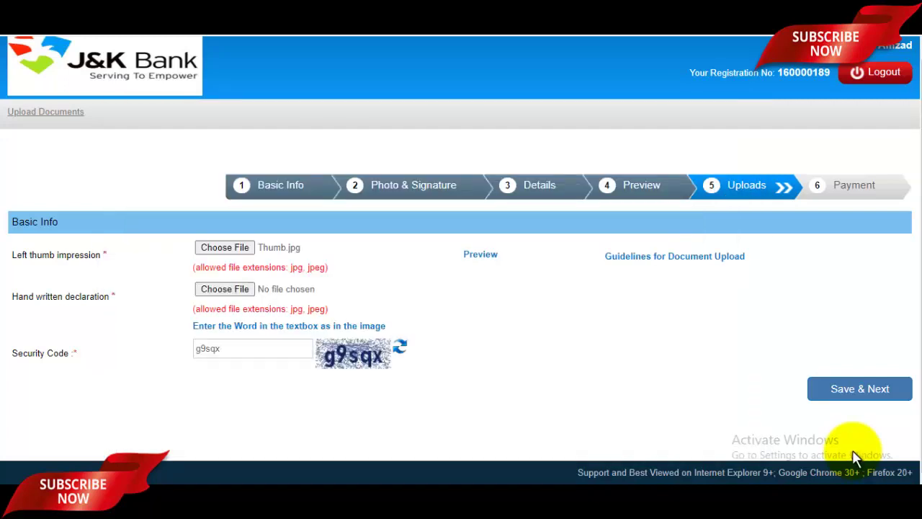
key("space")
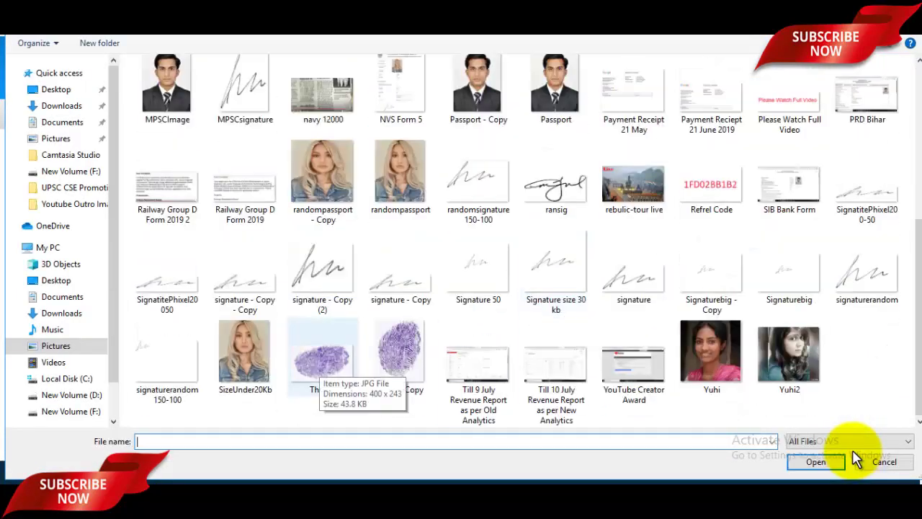
Step: Attach Passport.jpg instead of Thumb.jpg as the handwritten declaration, accept it, and save uploads
left_click(319, 366)
left_click(815, 462)
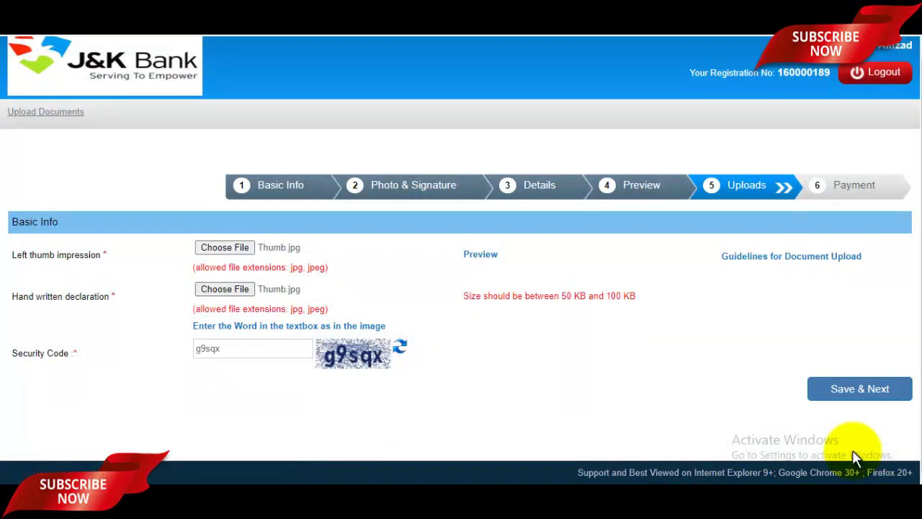
left_click(225, 289)
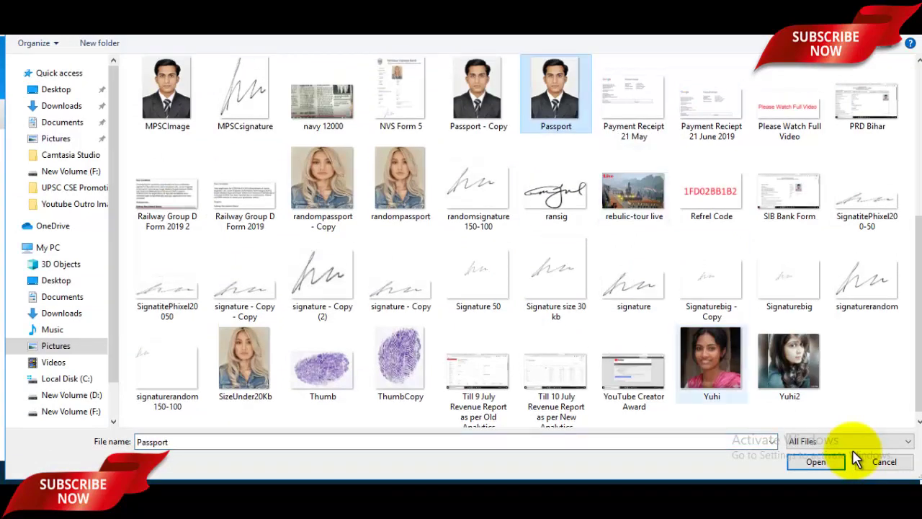
left_click(844, 460)
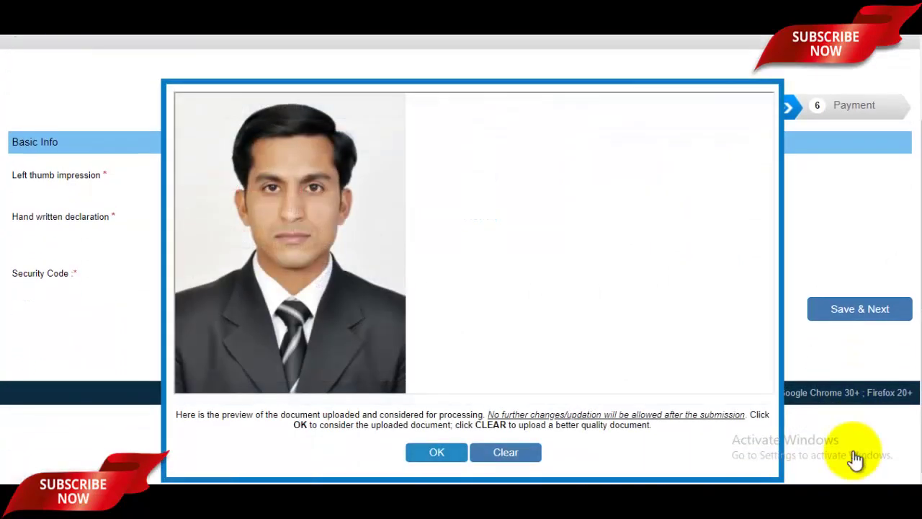
left_click(853, 452)
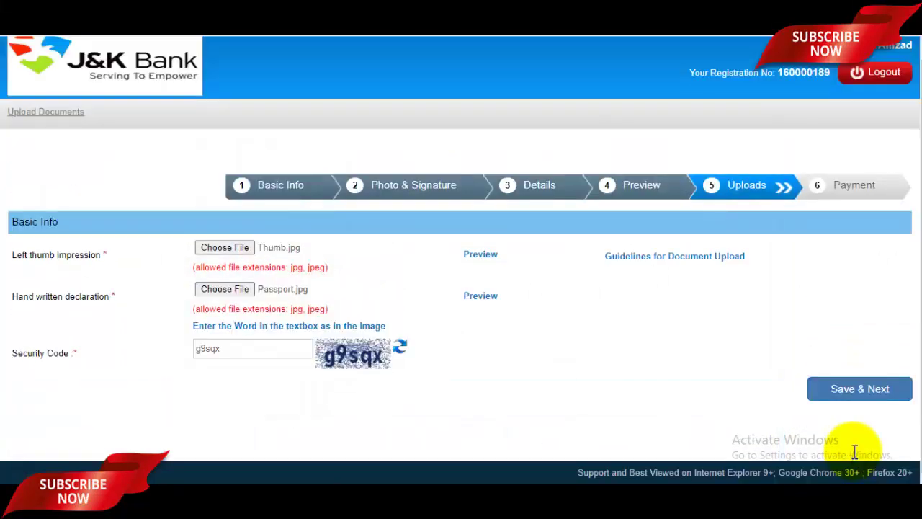
left_click(854, 453)
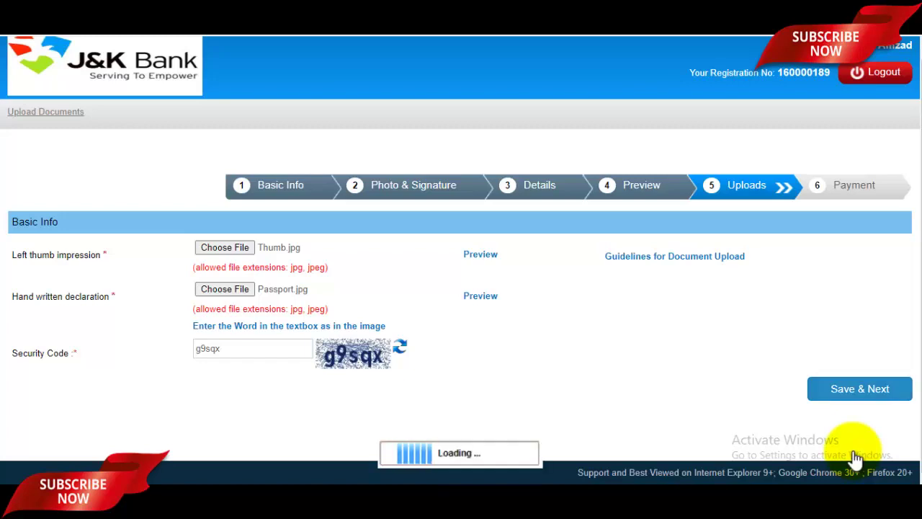
Step: Confirm the saved uploads, enter the security code, and submit to reach the ₹800.00 payment gateway
key("Return")
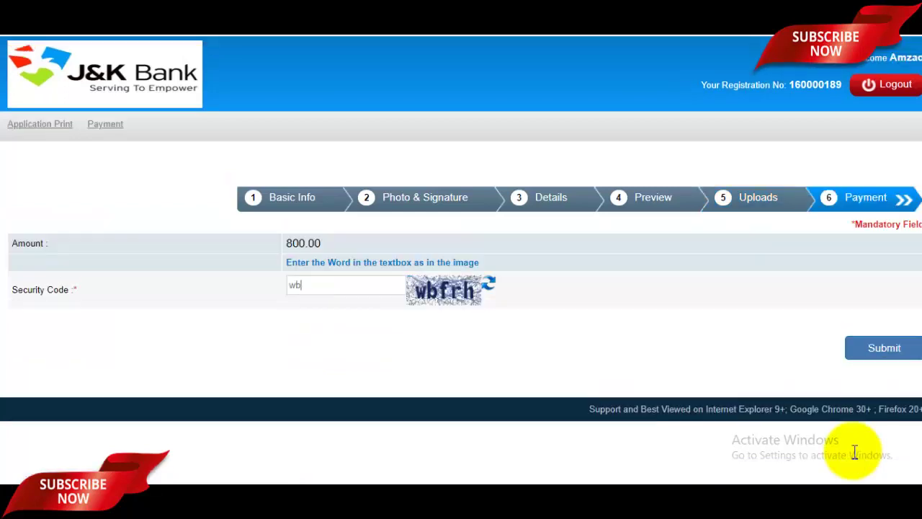
type("rh")
key("Return")
key("Return")
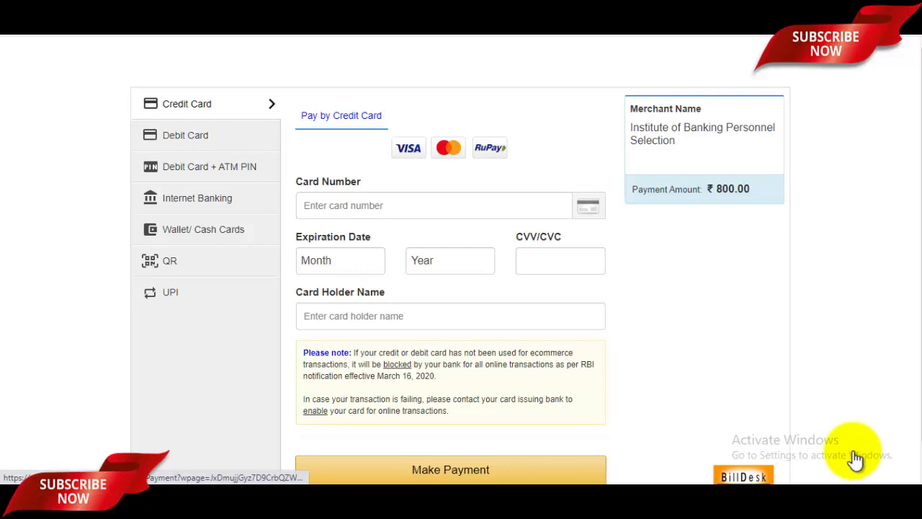
Step: Browse the BillDesk payment options: Debit Card, ATM PIN, Internet Banking, Wallet, QR and UPI
left_click(185, 136)
left_click(209, 166)
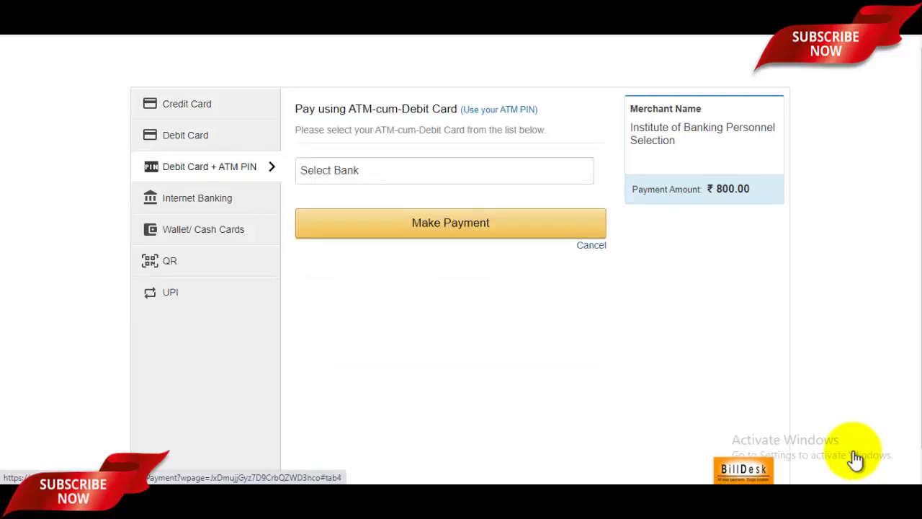
left_click(197, 198)
left_click(203, 229)
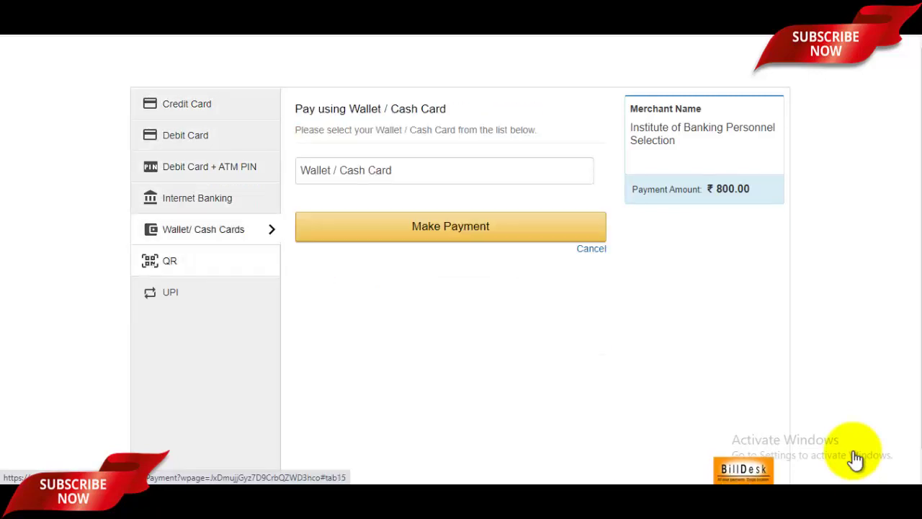
left_click(169, 261)
left_click(170, 292)
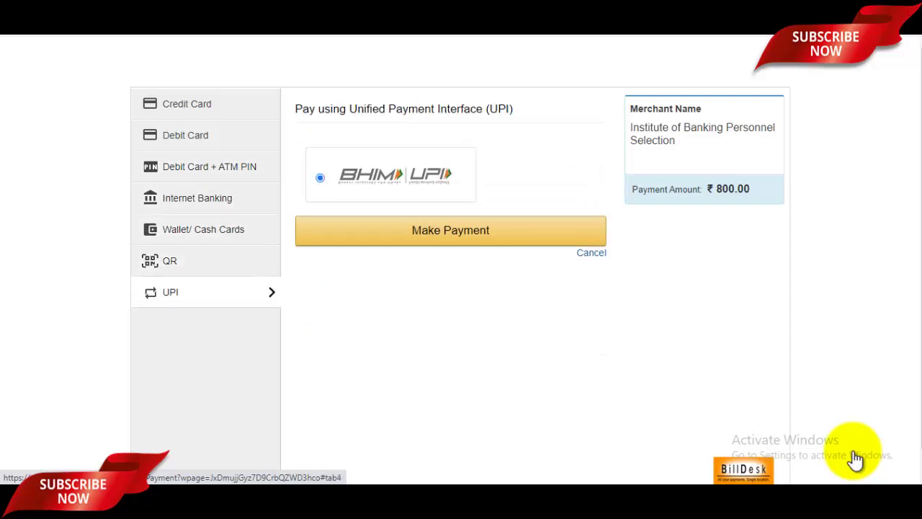
Step: Return to the Debit Card form and check its card number and expiry month fields
left_click(185, 136)
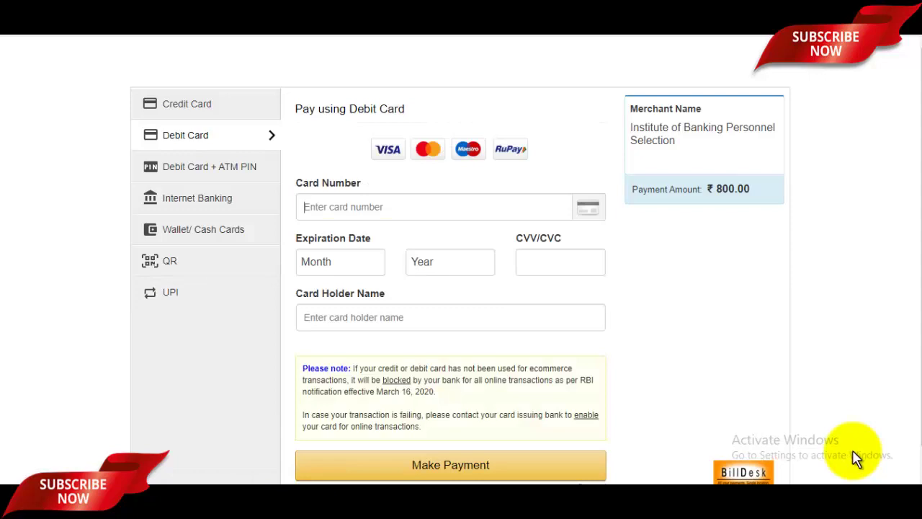
left_click(433, 207)
left_click(340, 262)
key("Escape")
scroll(854, 452, "down", 1)
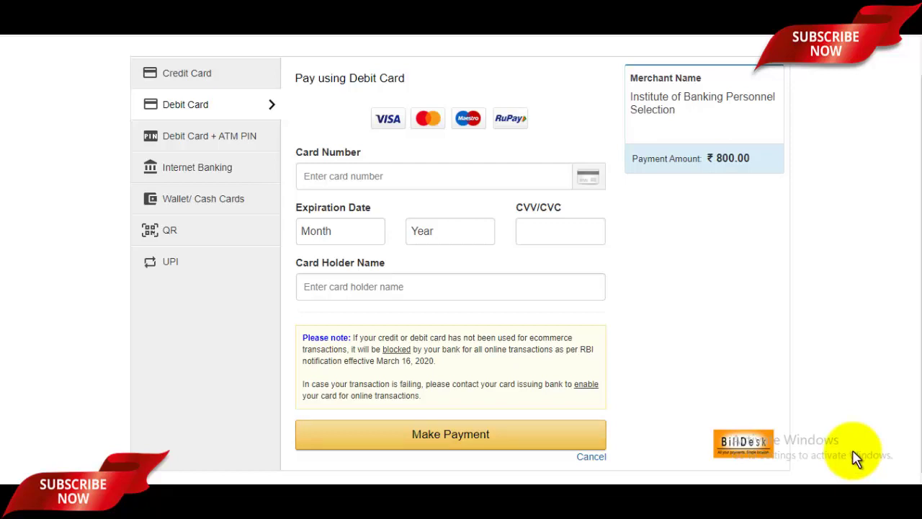
scroll(856, 456, "up", 1)
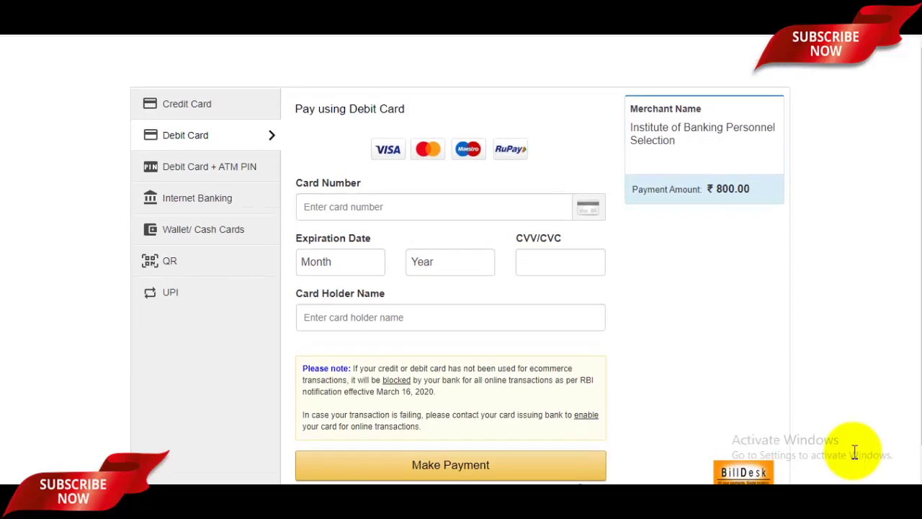